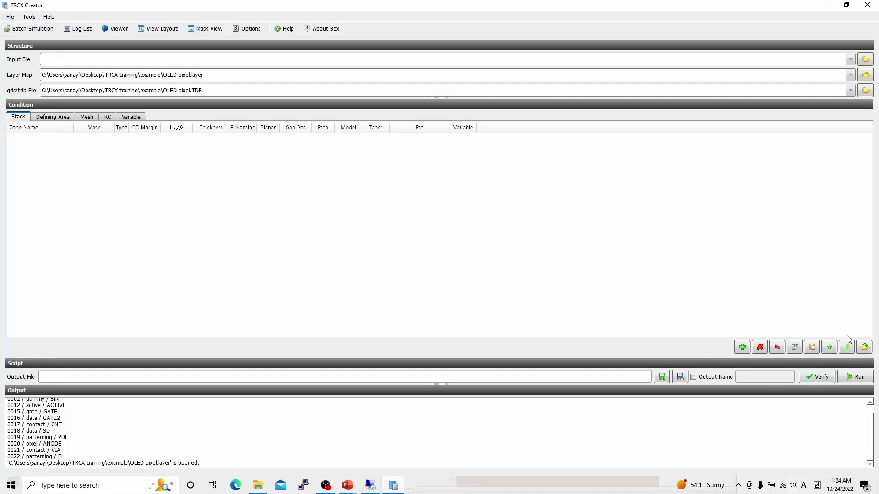
Add an insulator zone named glass to the stack.
click(748, 350)
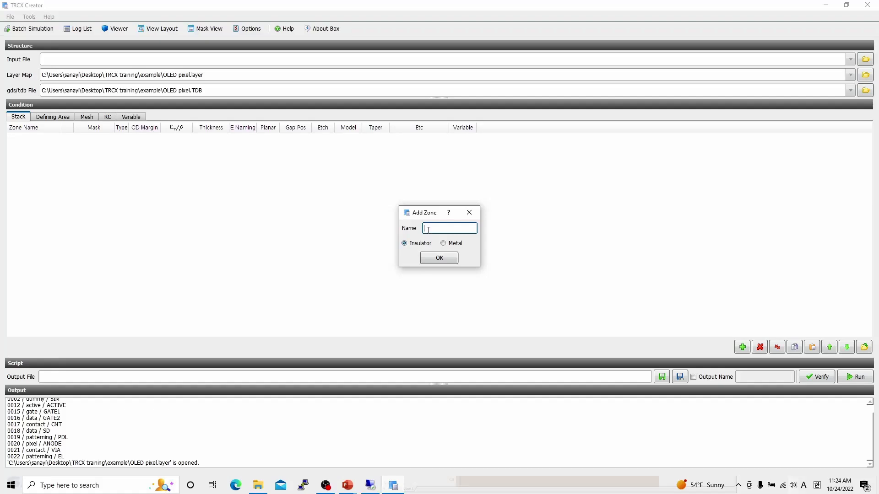
text(glass)
click(444, 259)
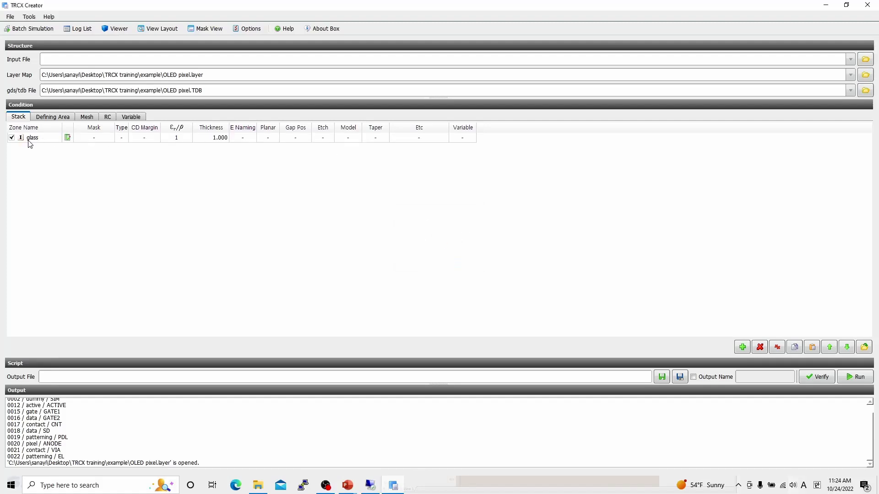
Open the glass zone's conditions and review the general, material and advanced settings, including the available zone types.
click(68, 140)
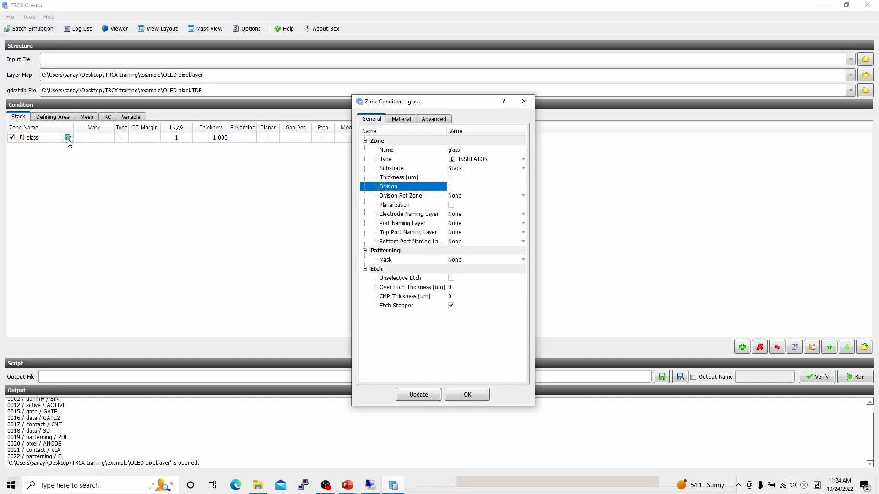
click(406, 120)
click(436, 121)
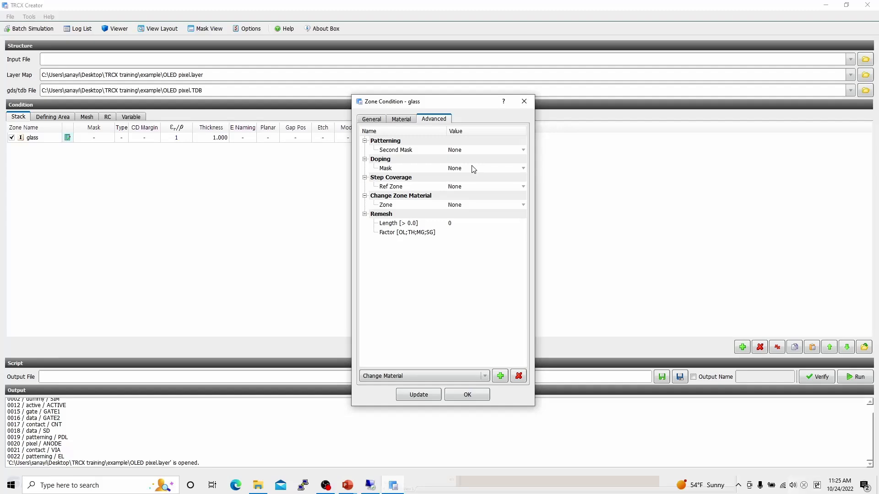
click(378, 120)
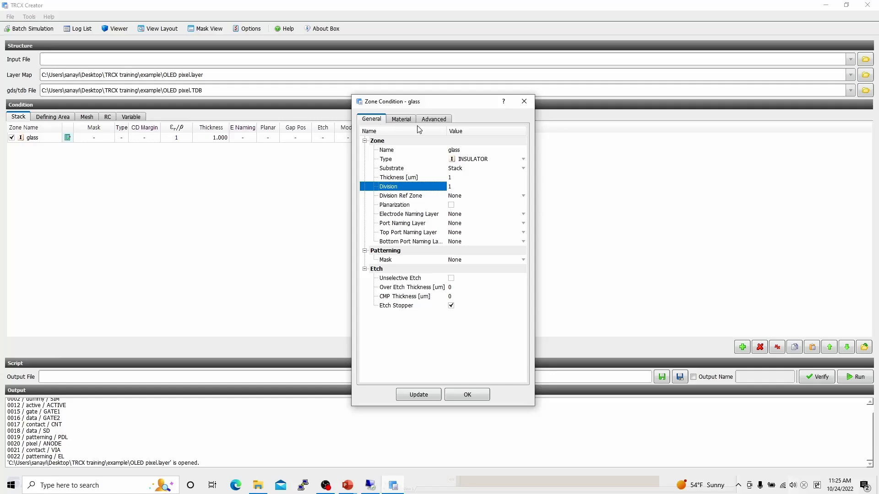
click(477, 150)
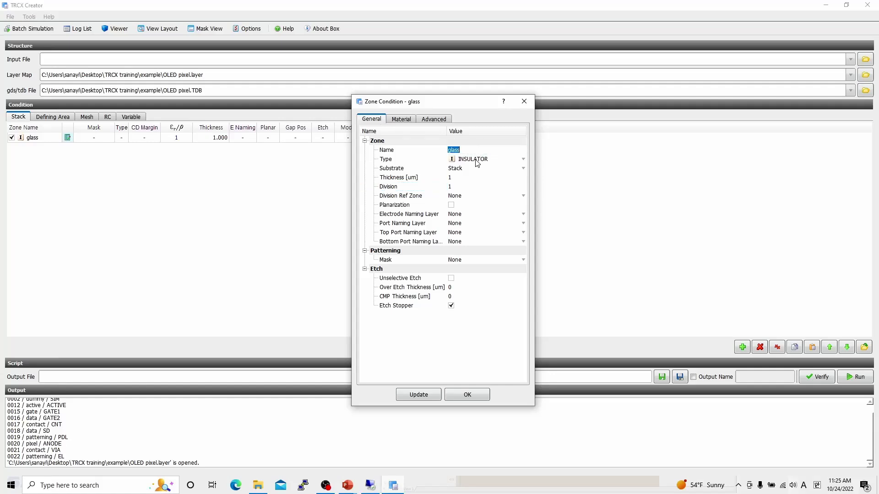
click(476, 163)
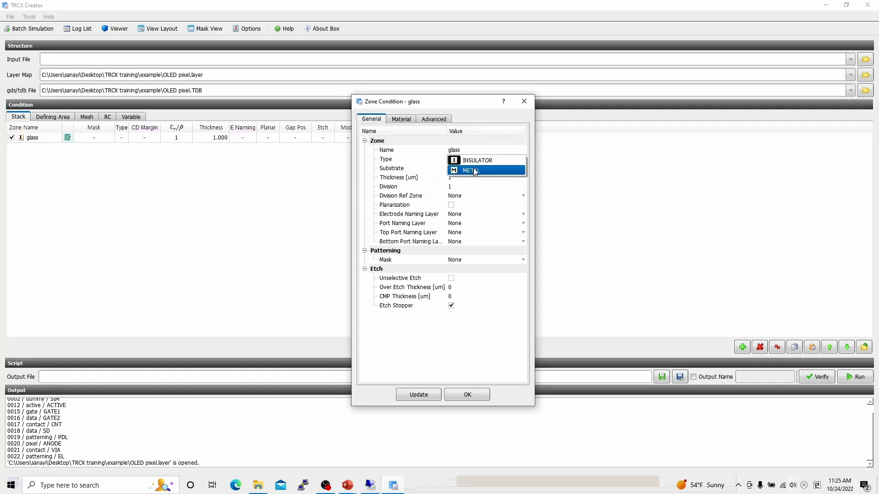
click(474, 148)
Try the Substrate property on the glass zone, and return it to Stack.
click(464, 173)
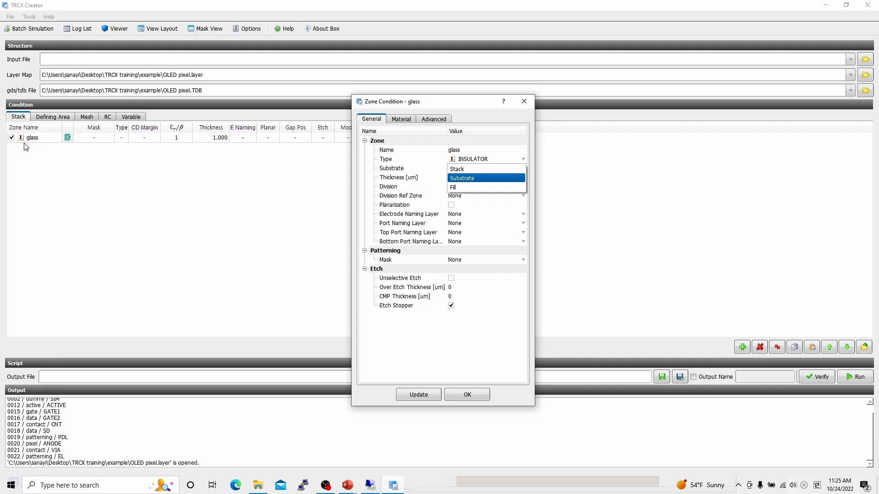
click(464, 188)
click(460, 168)
click(460, 162)
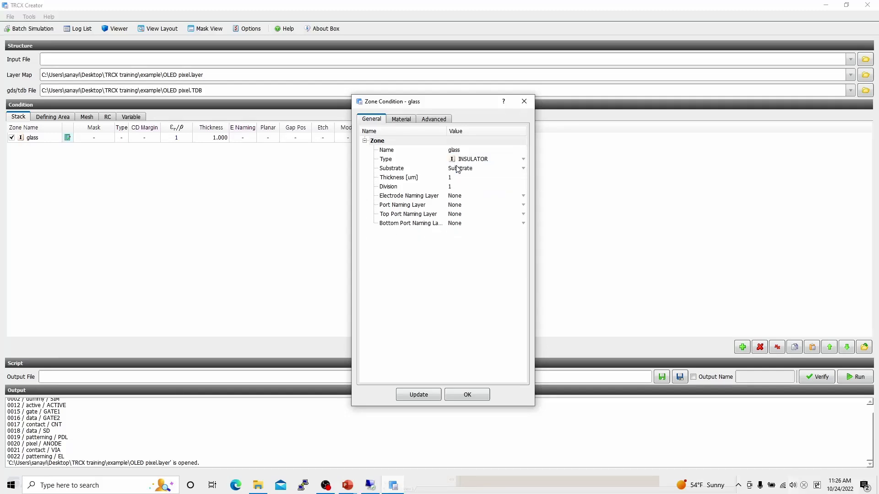
click(460, 163)
click(460, 161)
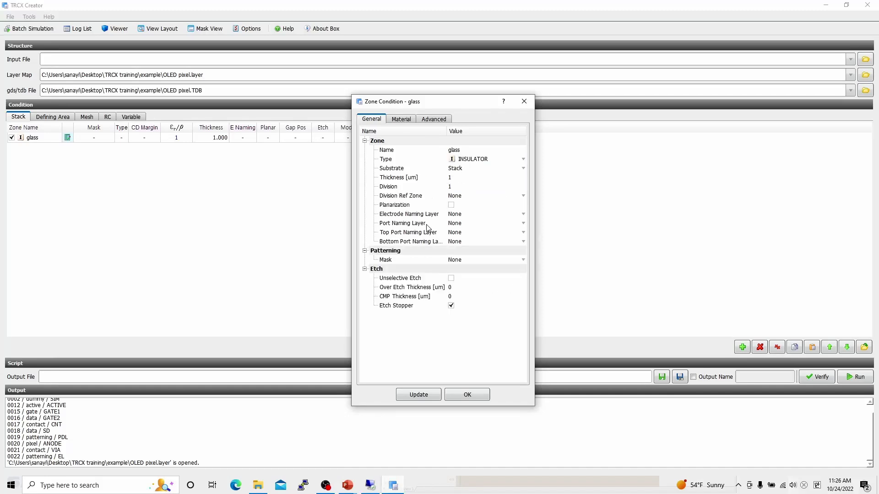
Examine the glass zone's thickness, division and division reference zone settings, and close its conditions.
click(472, 178)
click(407, 187)
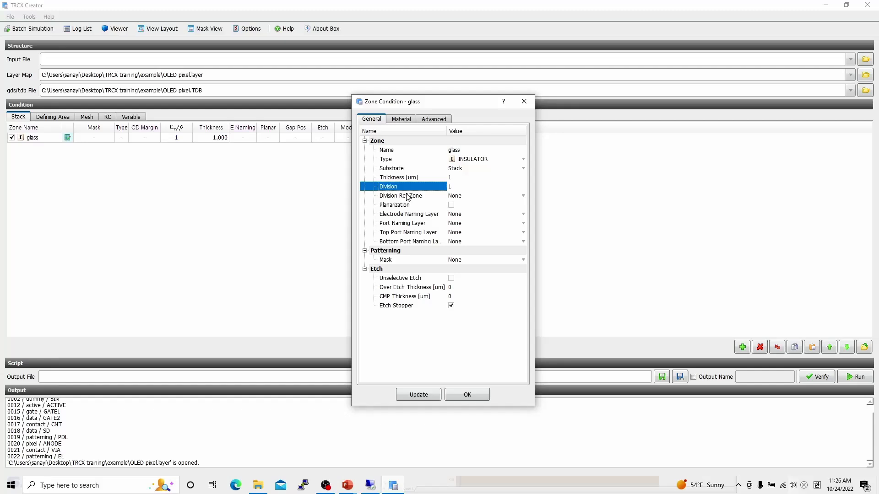
click(407, 196)
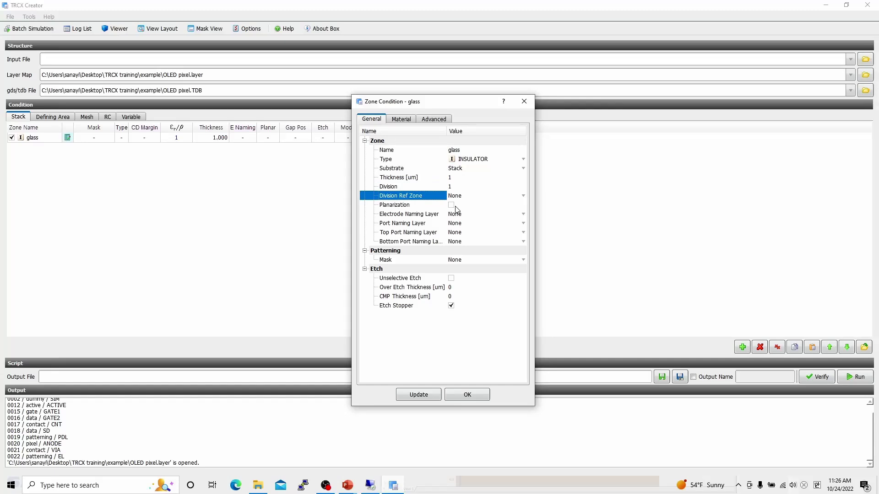
click(474, 394)
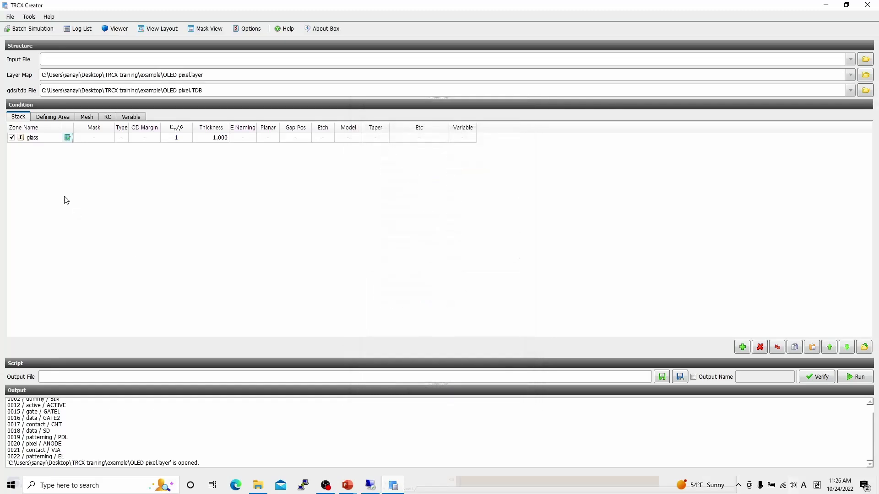
Check the available mesher types in the mesh conditions, keeping Tapered, and return to the stack.
click(90, 119)
click(76, 132)
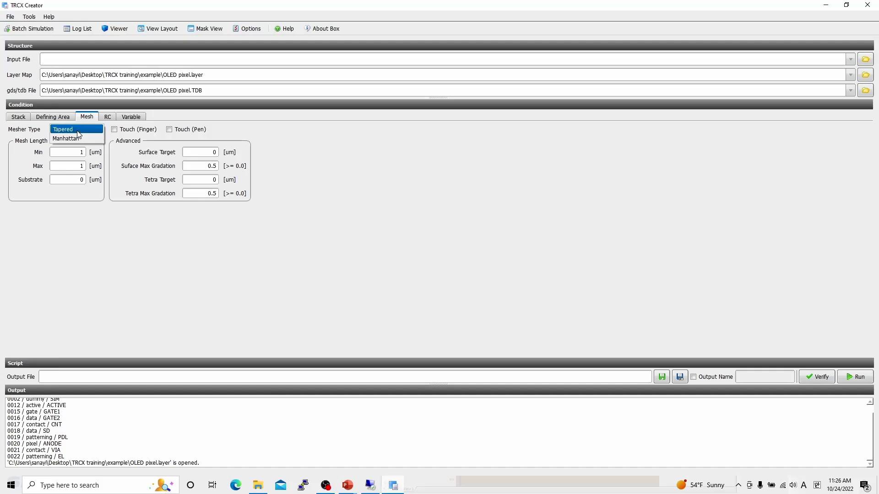
click(76, 131)
click(19, 118)
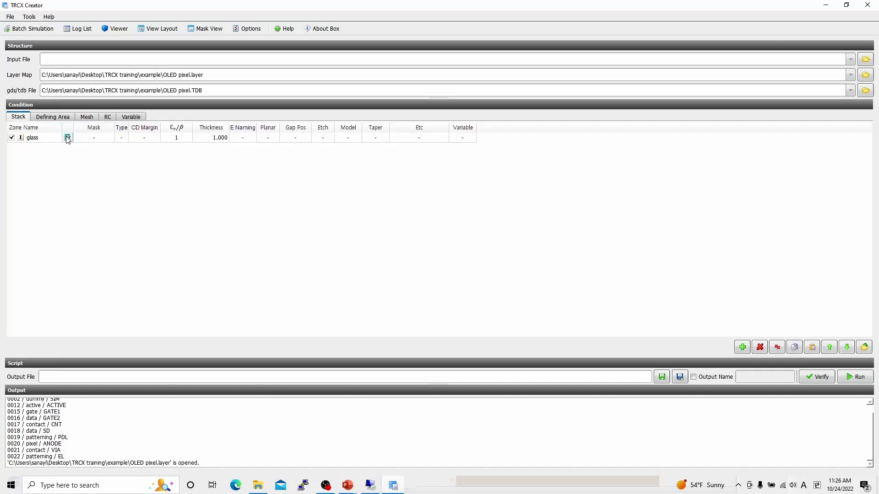
Reopen the glass zone's conditions and examine the division setting against the training slide's division comparison.
click(67, 137)
click(411, 188)
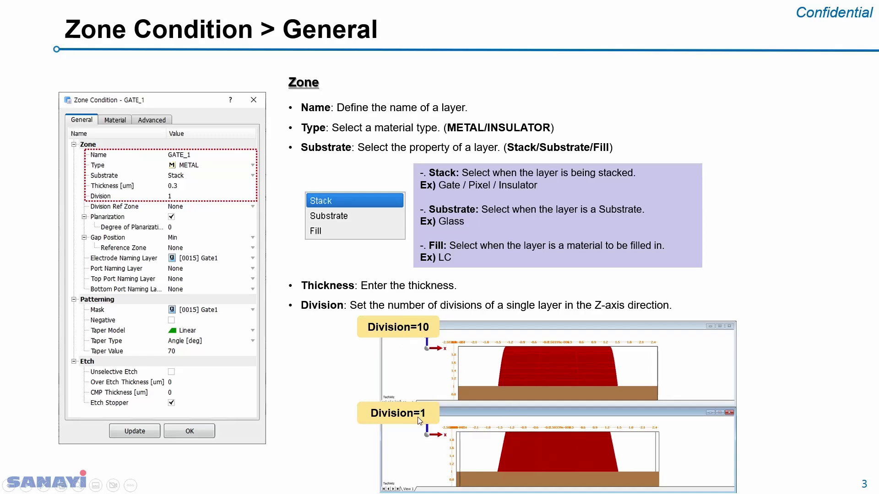
key(alt+Tab)
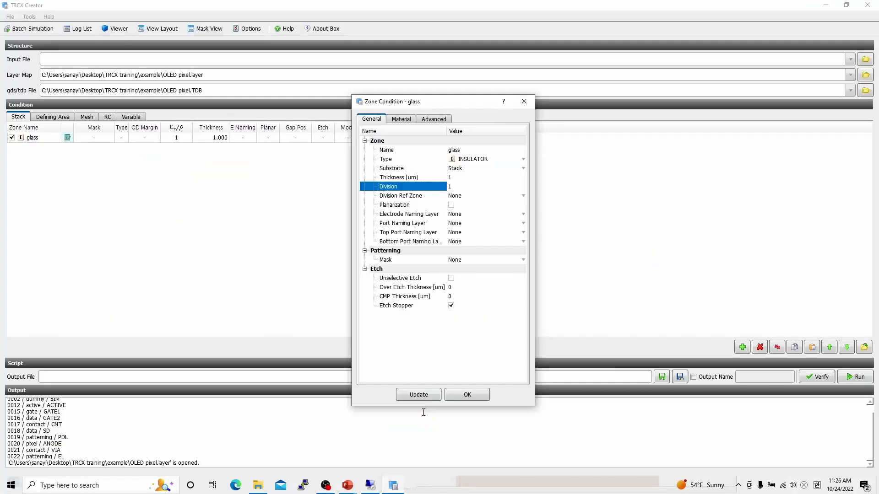
click(416, 197)
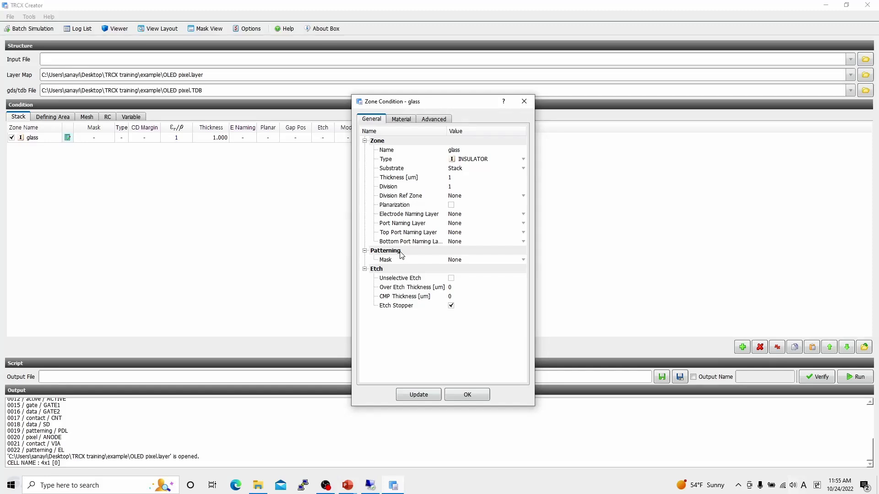
Enable planarization for the glass zone and examine its degree of planarization and gap position settings.
click(413, 204)
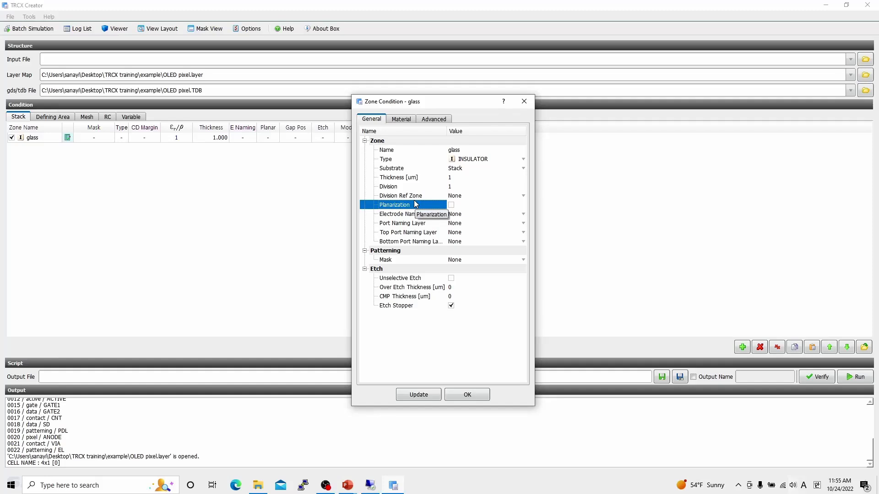
click(451, 204)
click(408, 216)
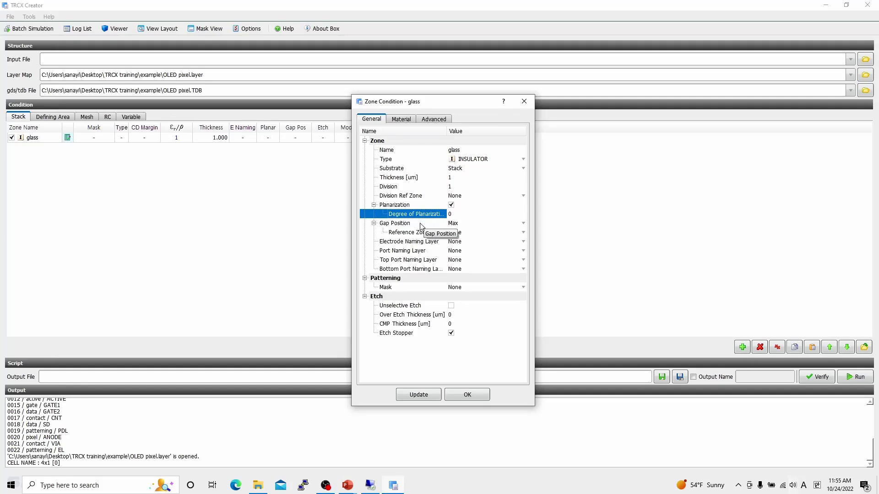
click(421, 226)
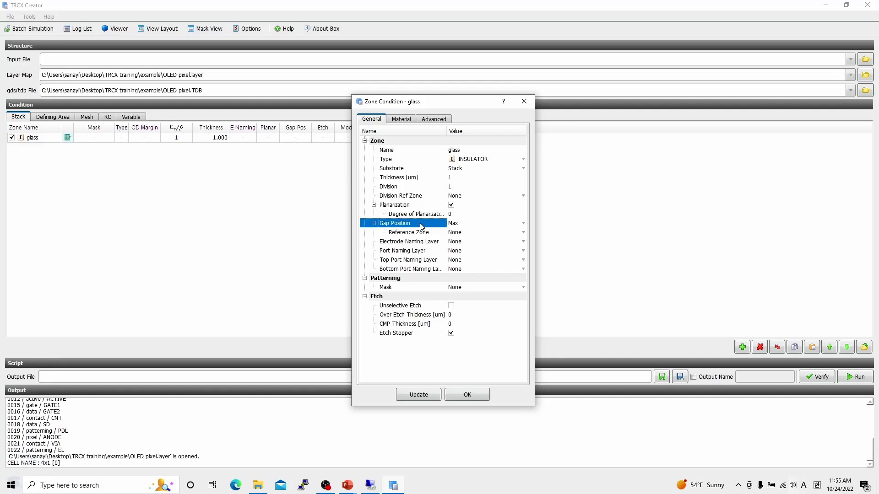
click(423, 214)
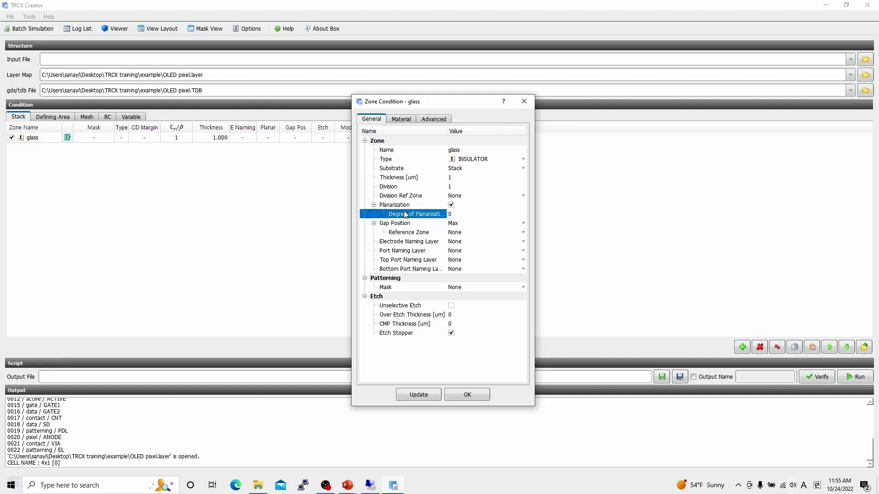
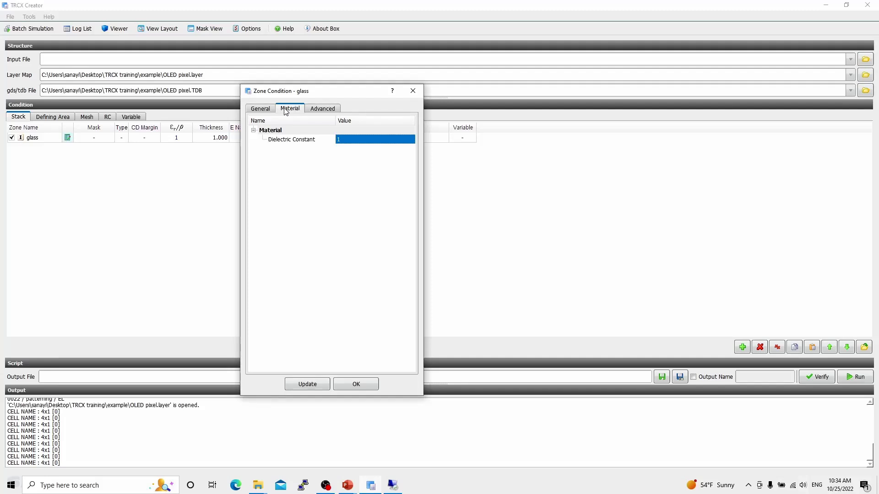
Keep the glass zone's type as INSULATOR and view its dielectric constant setting.
click(258, 111)
click(372, 148)
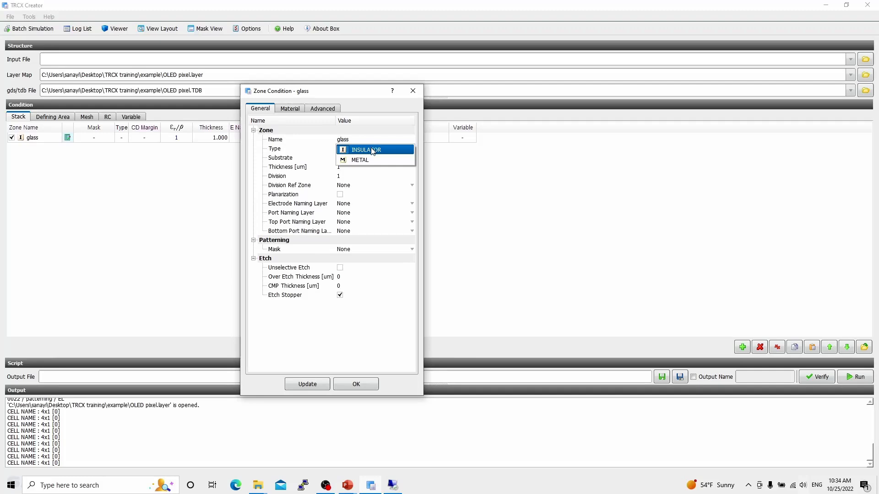
click(373, 151)
click(295, 109)
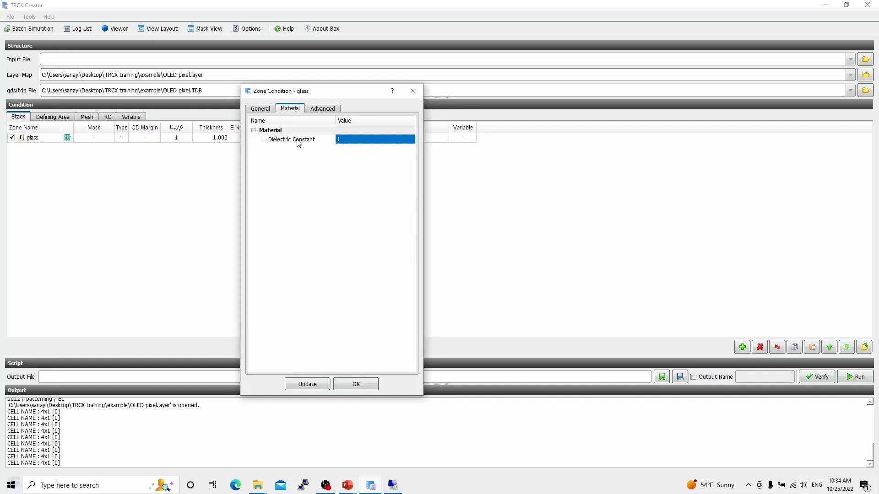
Change the glass zone's type to METAL and view its resistivity and sheet resistance settings.
click(266, 110)
click(355, 151)
click(358, 160)
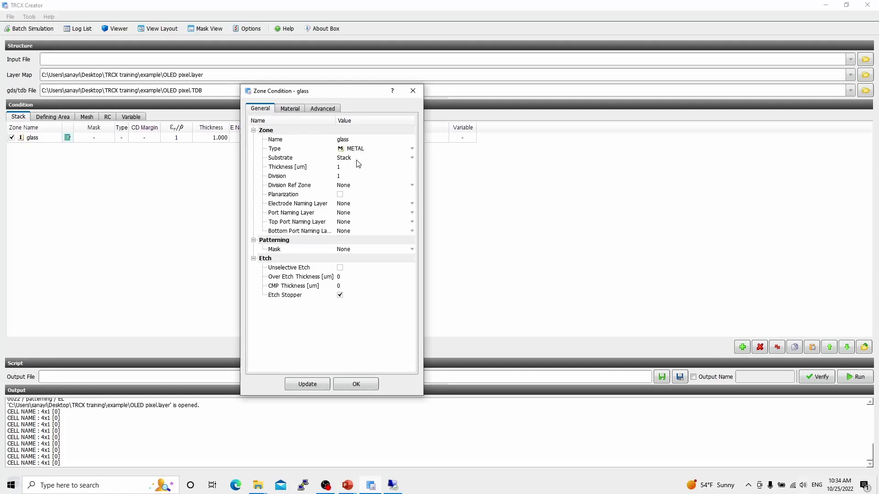
click(291, 111)
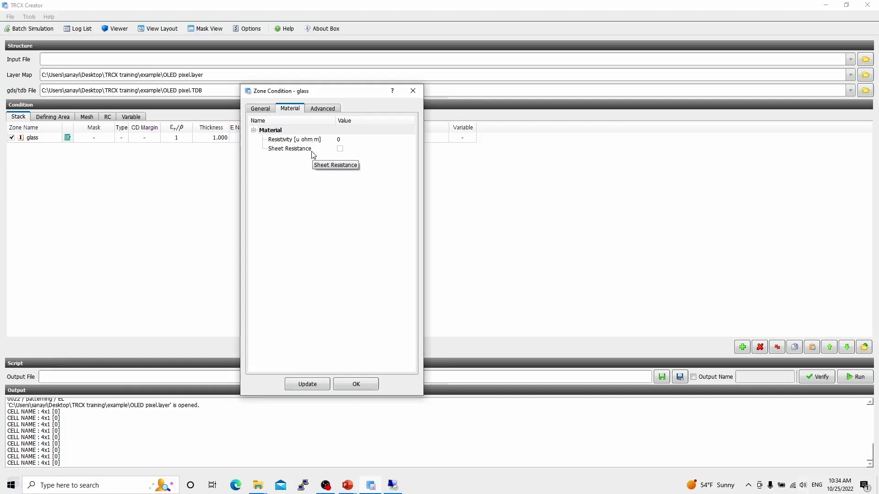
Review the glass zone's advanced settings and the kinds of extra condition that can be added.
click(323, 110)
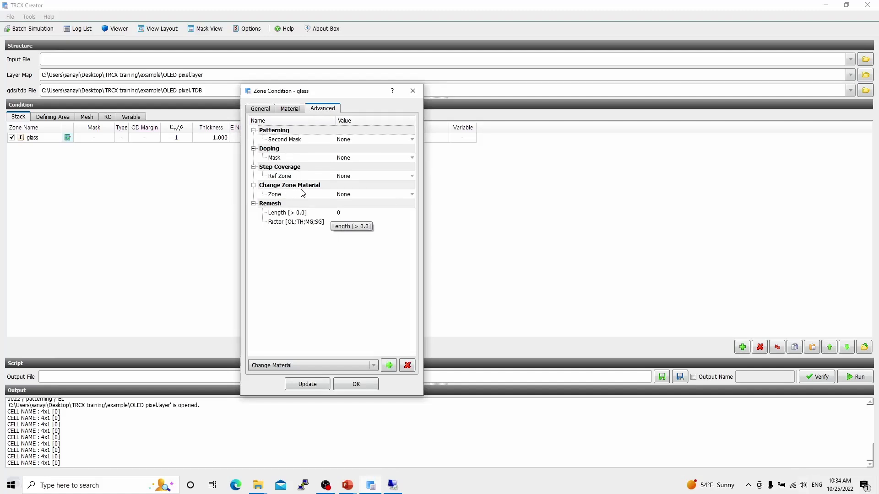
click(333, 366)
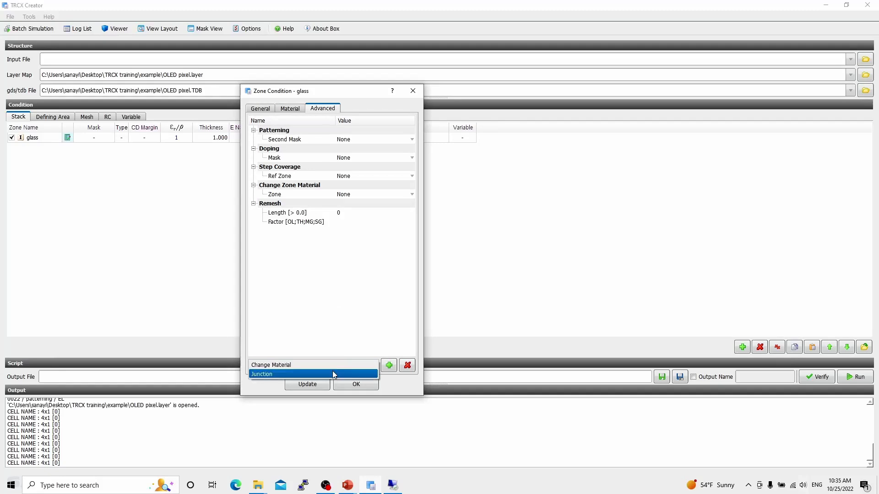
click(345, 307)
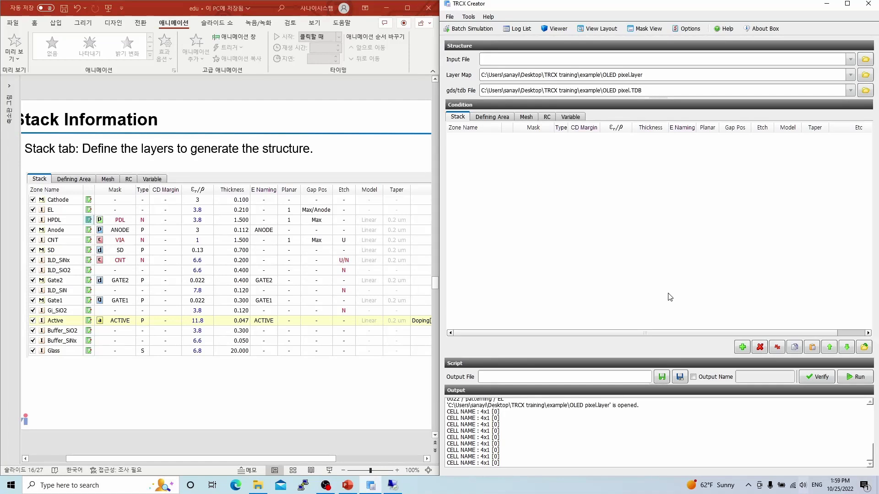
Add an insulator zone named Glass to the empty stack.
click(742, 348)
text(Glass)
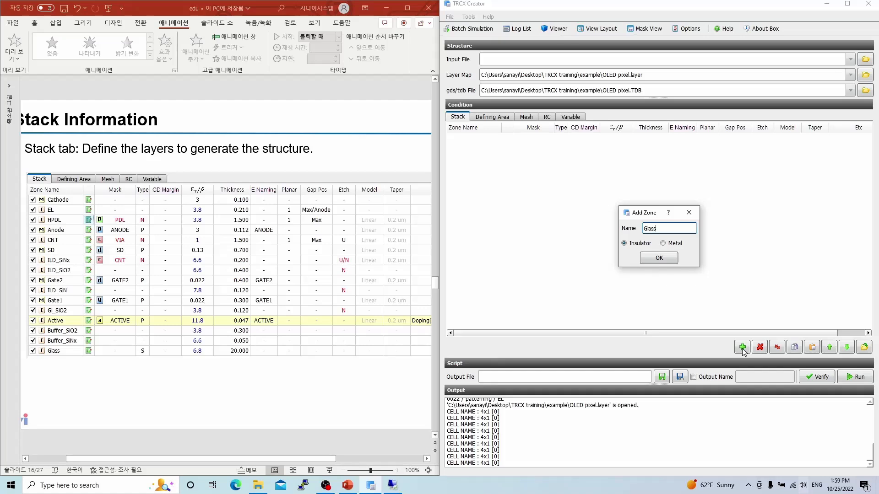
key(Return)
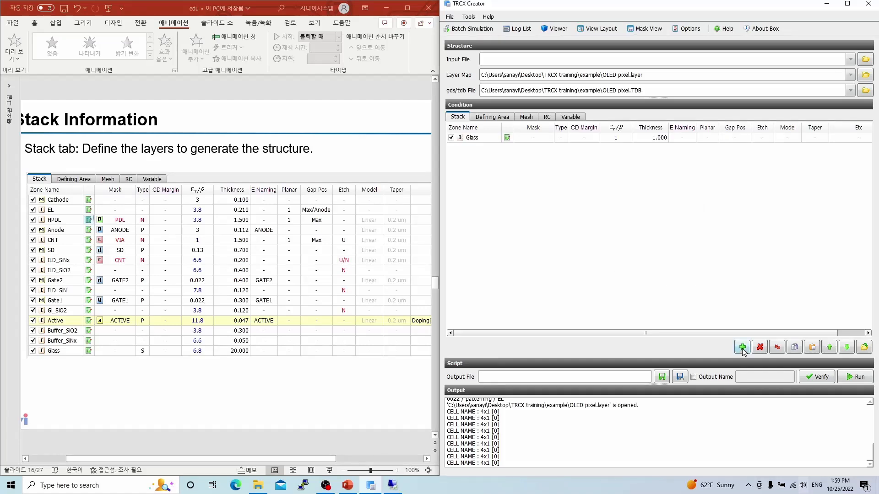
Add an insulator zone named Buffer_SiNx above the Glass zone.
click(743, 347)
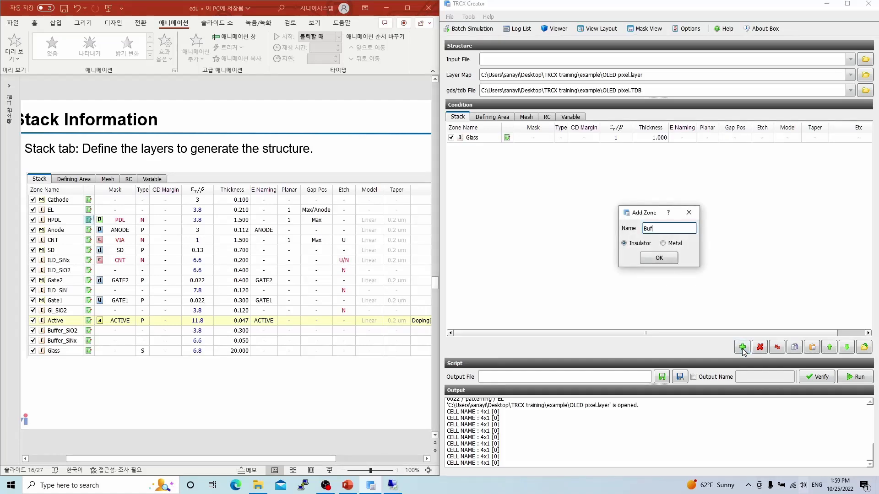
text(Buffer_SiNx)
key(Return)
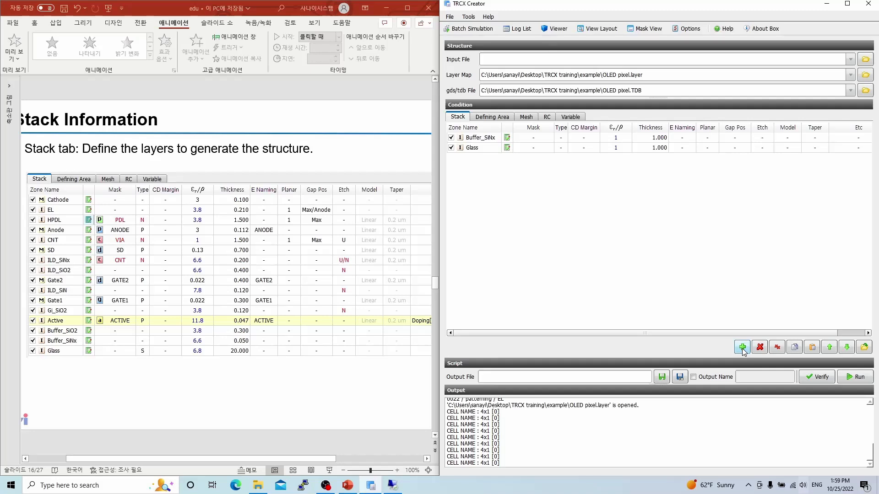
Add insulator zones named Buffer_SiO2 and Active, in that order, on top of the Buffer_SiNx zone.
click(742, 348)
text(Buff)
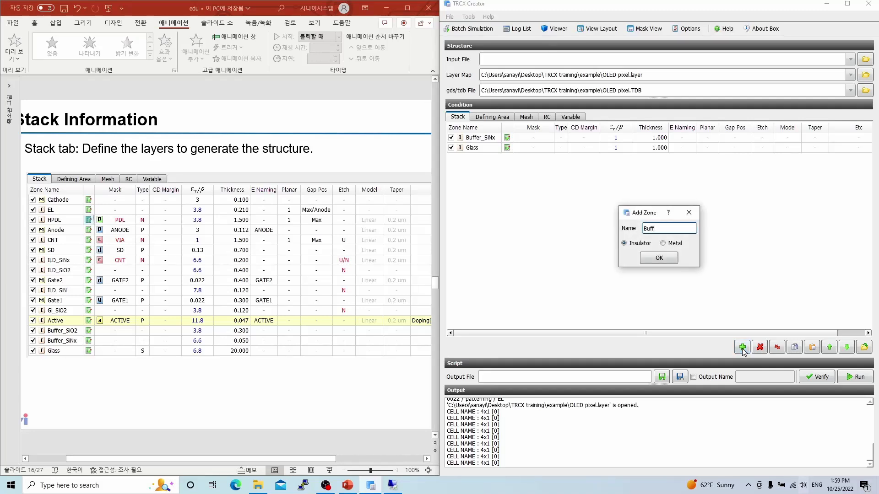
text(er_SiO2)
key(Return)
click(741, 347)
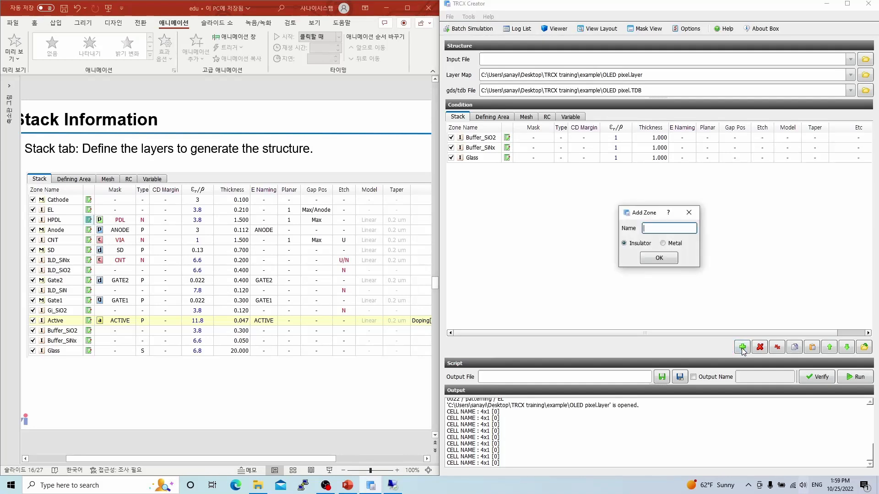
text(Active)
key(Return)
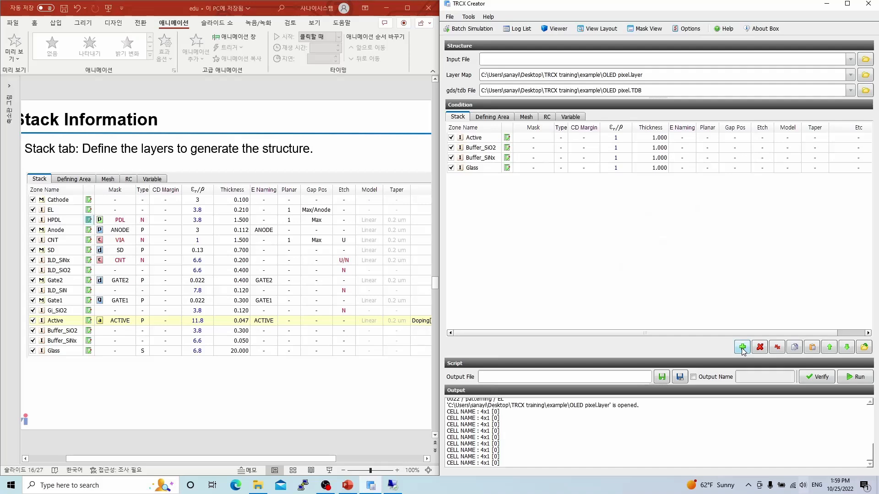
Add an insulator zone named Gi_SiO2 above Active, followed by a metal zone named Gate1.
click(741, 348)
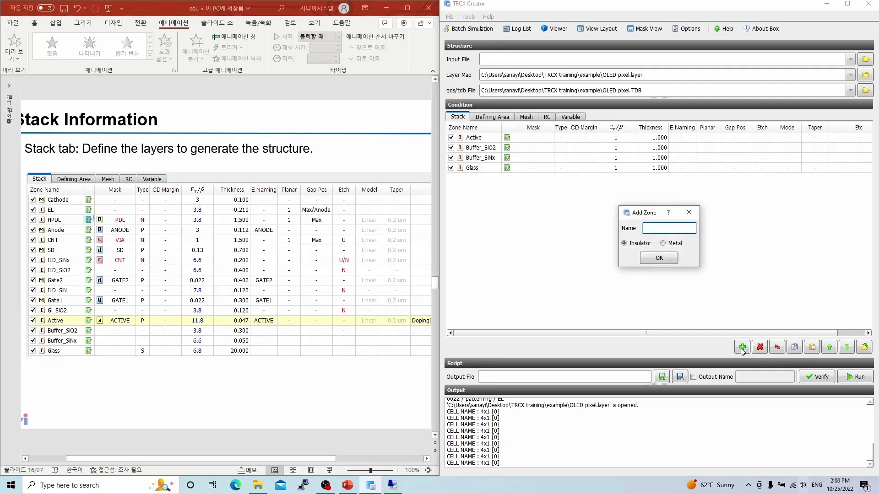
text(Gi_SiO2)
key(Return)
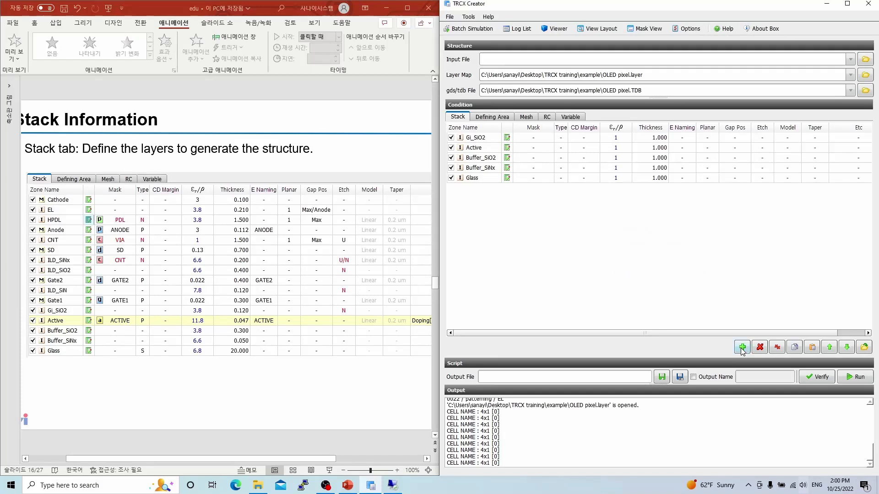
click(740, 348)
text(Gate1)
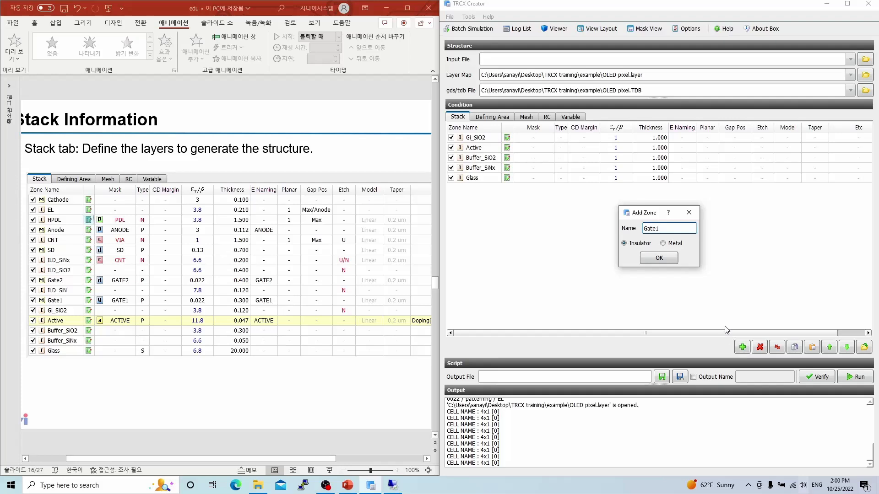
click(673, 245)
key(Return)
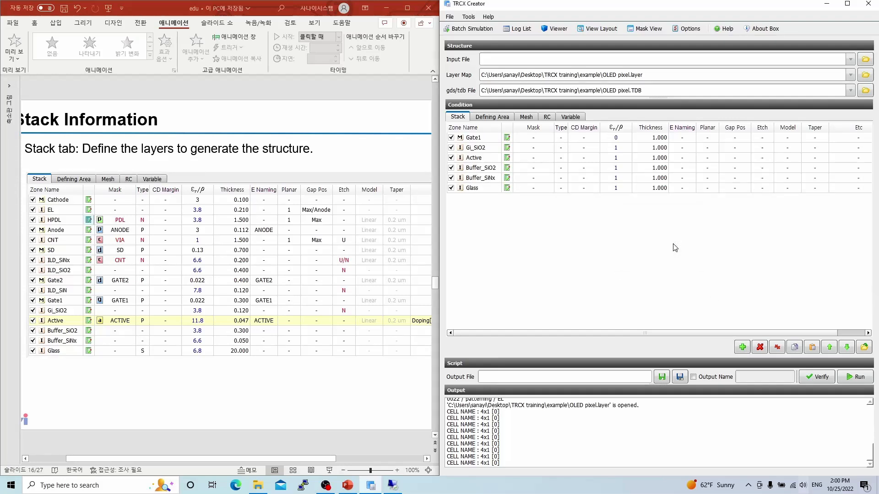
Add an insulator zone named ILD_SiN above Gate1, followed by a metal zone named Gate2.
click(741, 347)
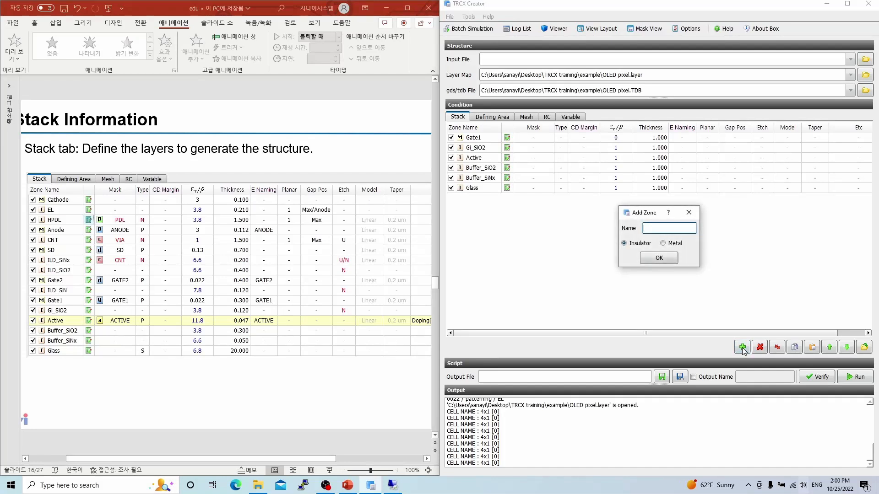
text(ILD_SiN)
key(Return)
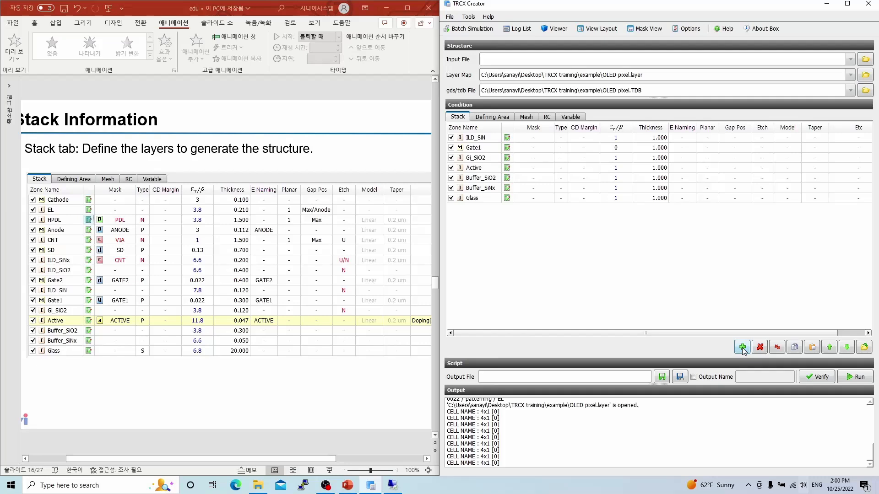
click(742, 348)
text(Gate2)
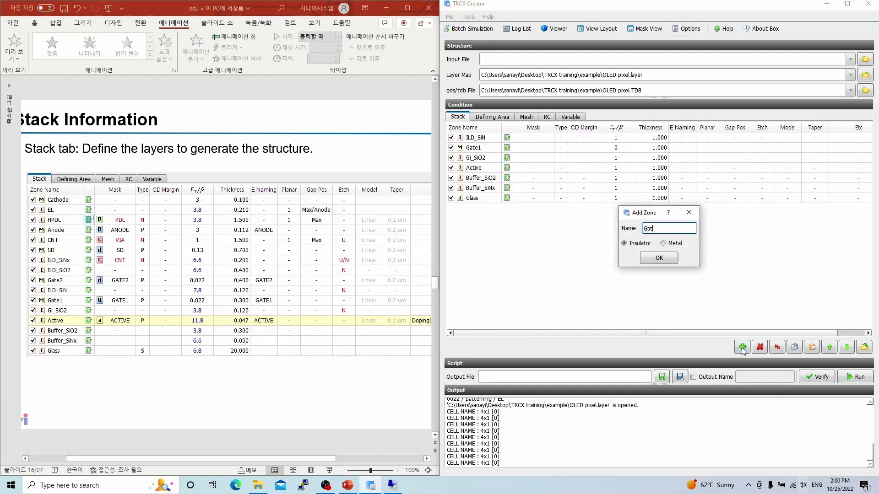
click(671, 244)
click(664, 259)
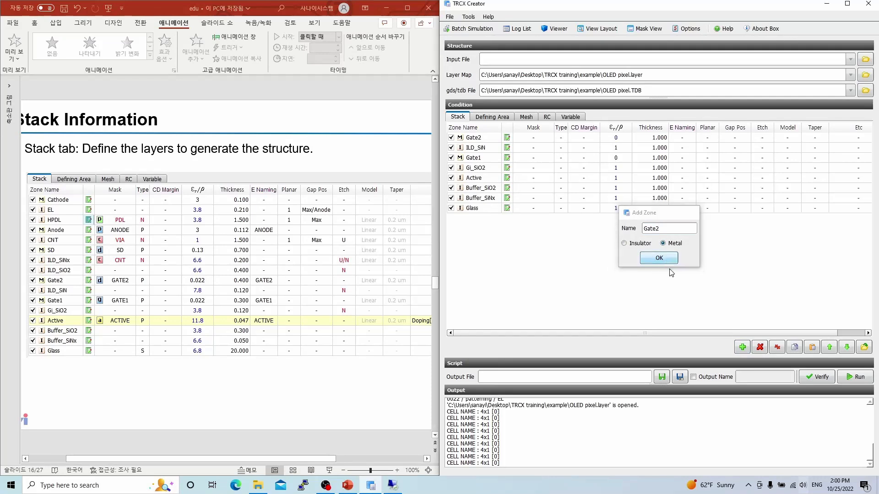
Add insulator zones named ILD_SiO2 and ILD_SiNx, in that order, above the Gate2 zone.
click(741, 348)
text(ILD)
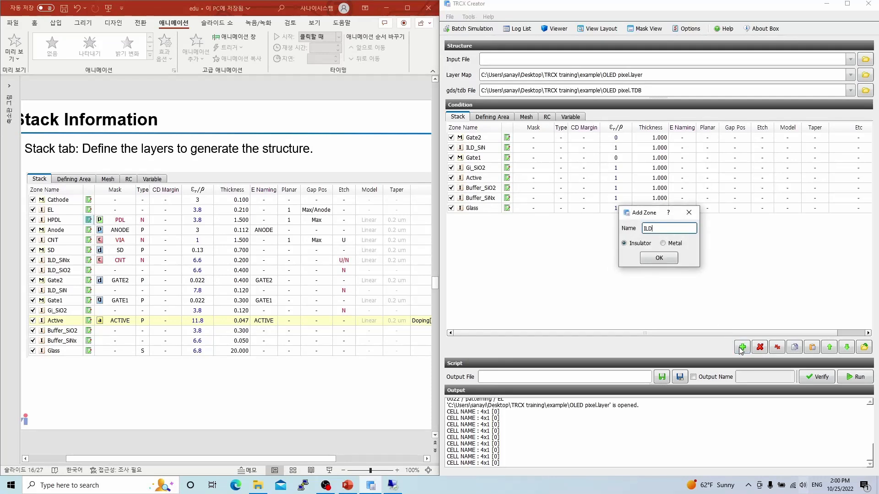
text(_SiO2)
key(Return)
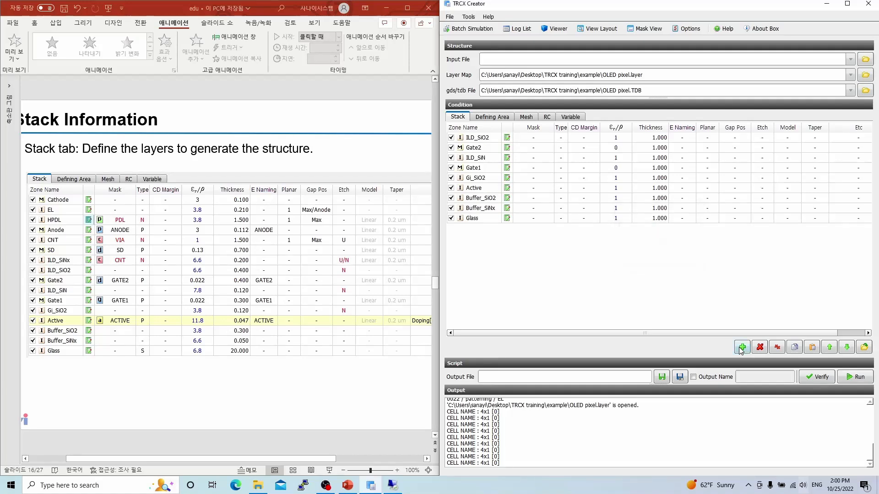
click(741, 348)
text(ILD)
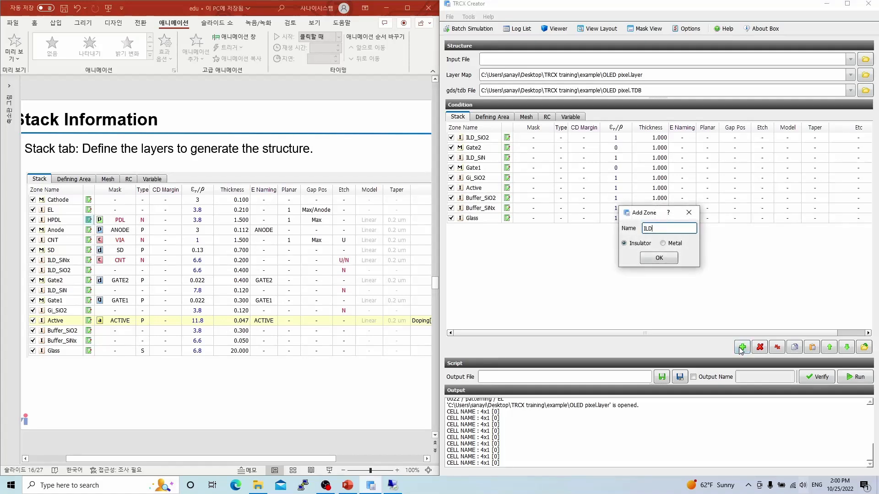
text(_SiNx)
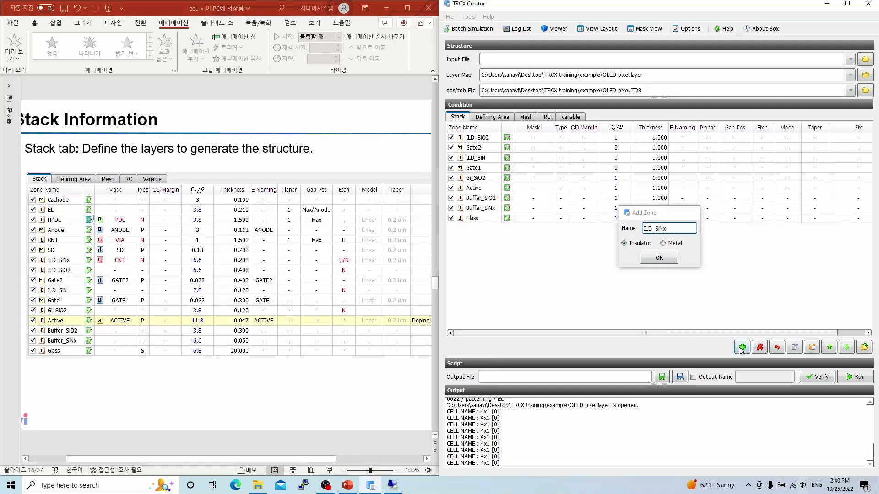
key(Return)
Add a metal zone named SD above ILD_SiNx, followed by an insulator zone named CNT.
click(741, 348)
text(SD)
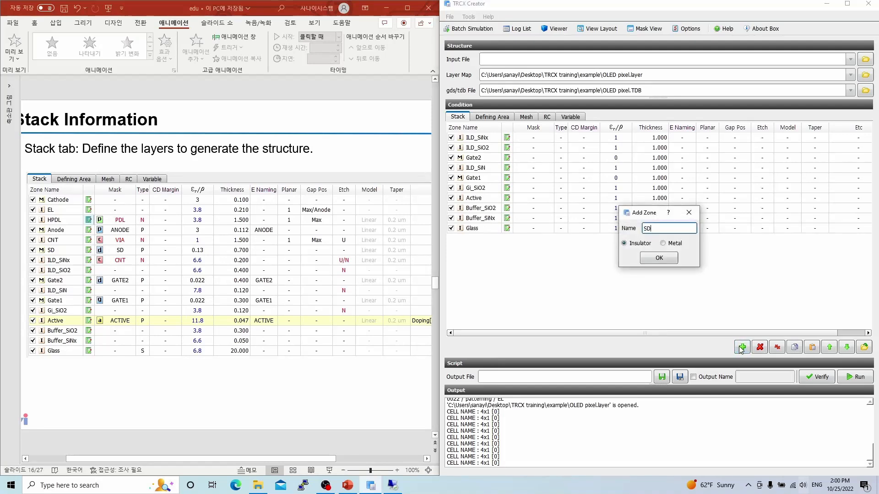
click(663, 243)
click(659, 258)
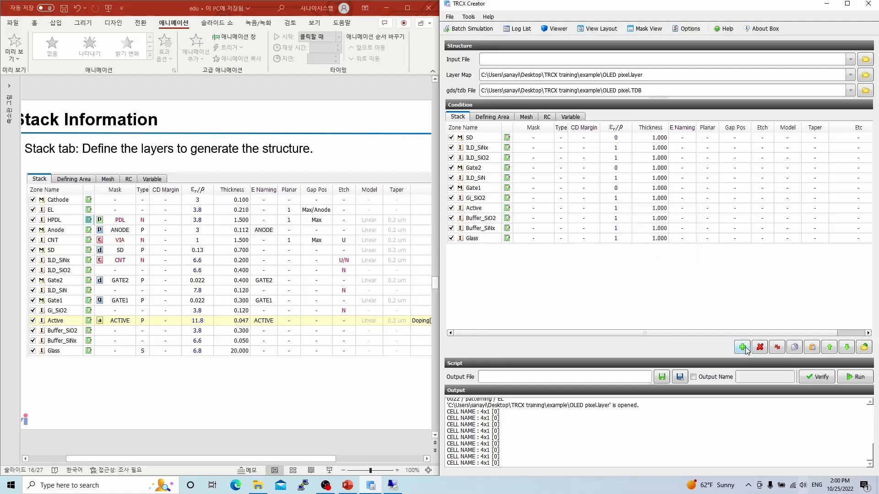
click(744, 349)
text(CNT)
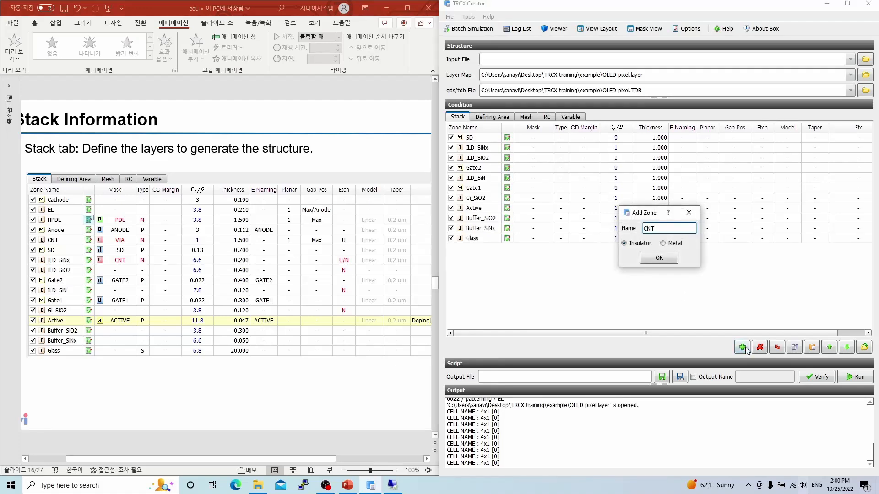
key(Return)
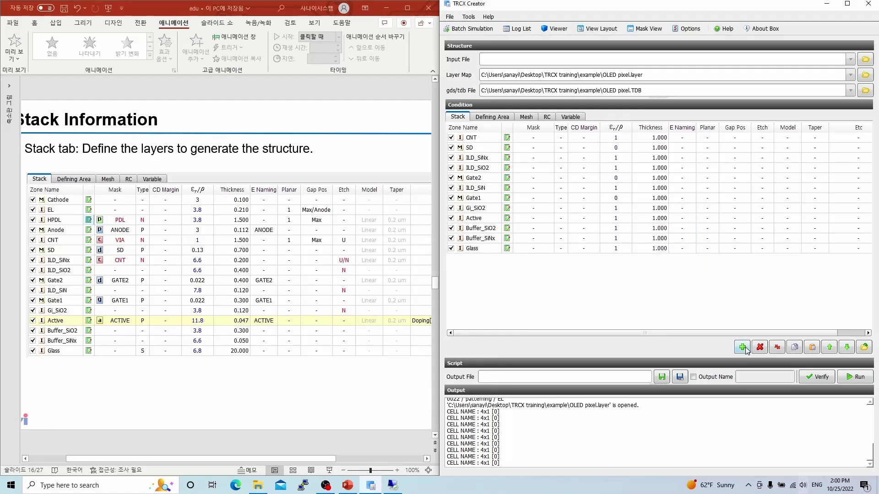
Add a metal zone named Anode above CNT, followed by an insulator zone named HPDL.
click(745, 349)
text(Anode)
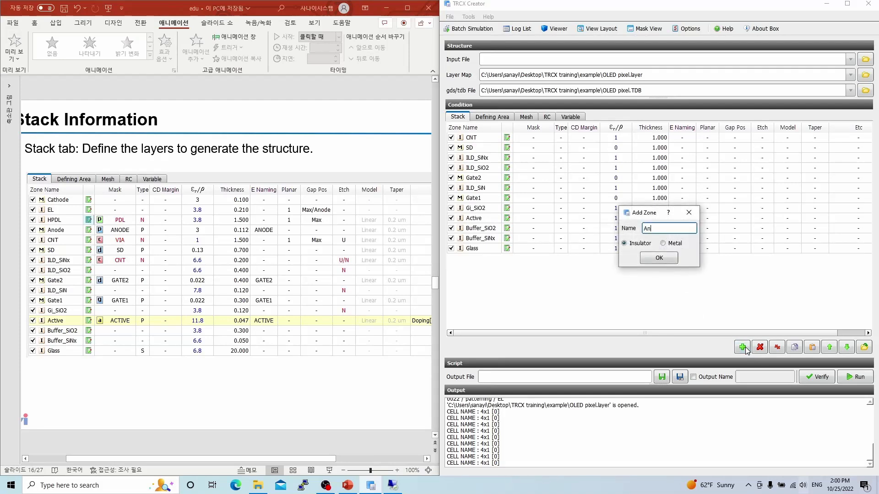
click(665, 243)
click(668, 262)
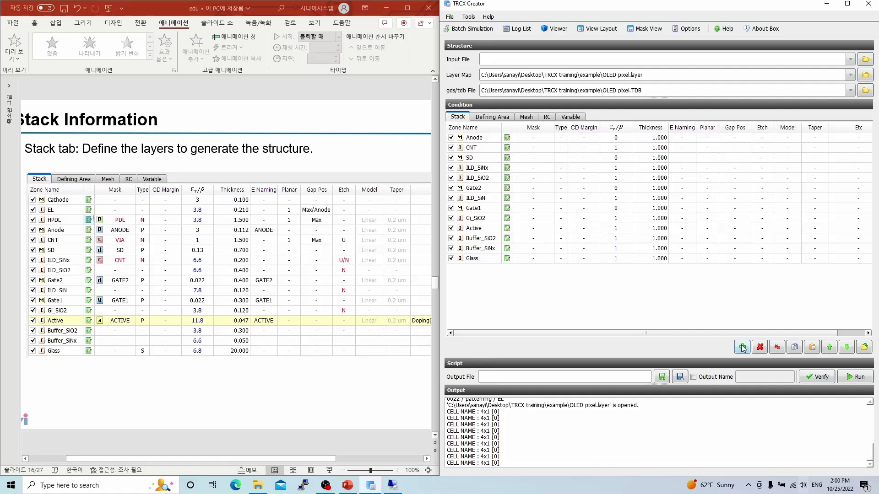
click(742, 347)
text(H)
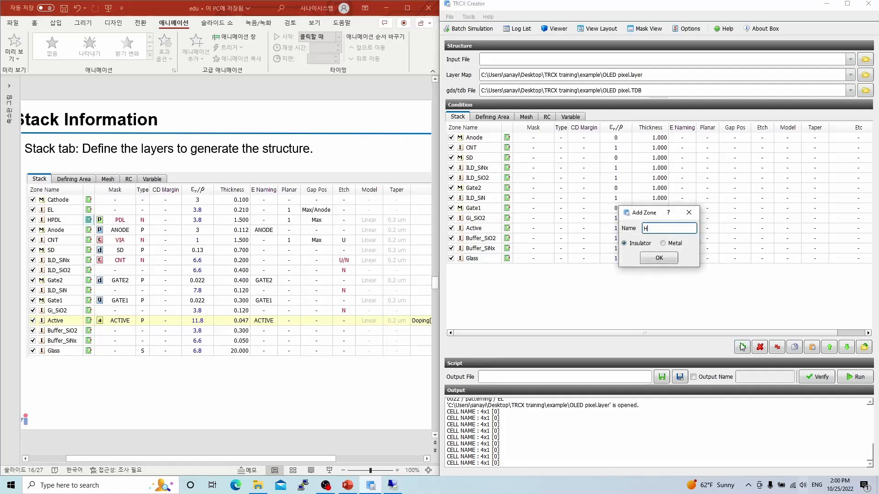
text(PDL)
key(Return)
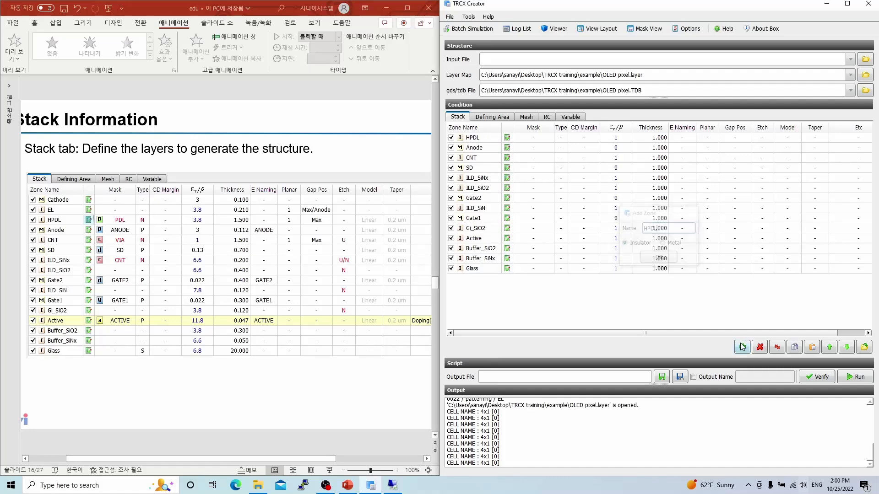
Add an insulator zone named EL above HPDL, followed by a metal zone named Cathode.
click(742, 347)
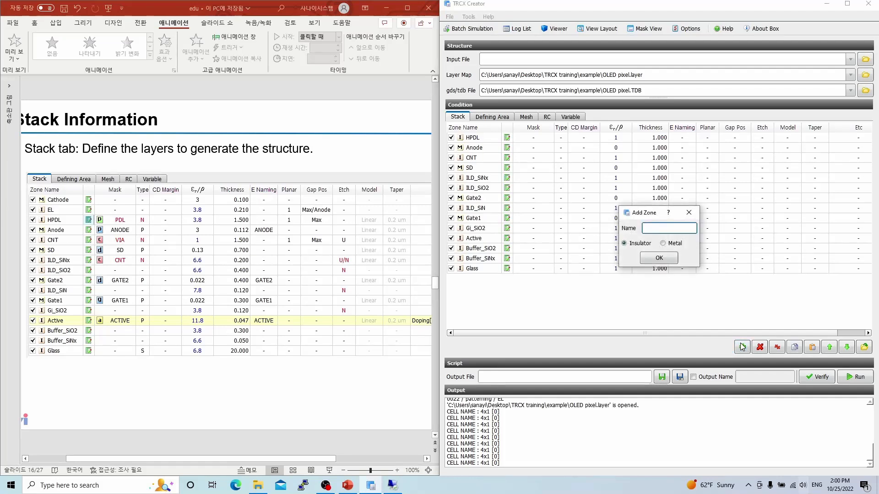
text(EL)
key(Return)
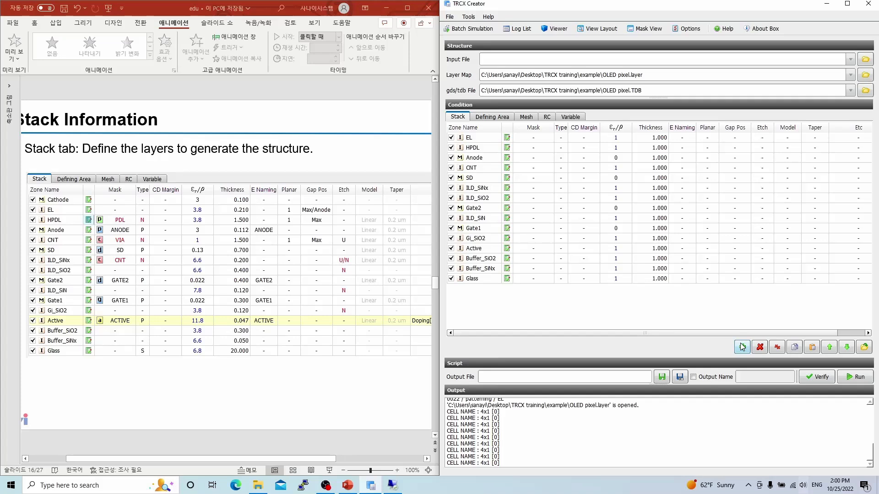
click(742, 347)
text(Cathod)
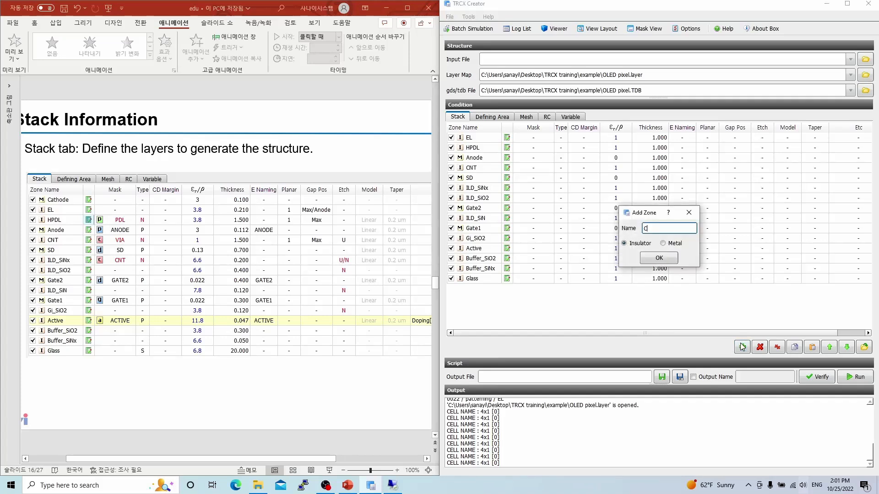
text(e)
click(671, 244)
click(668, 261)
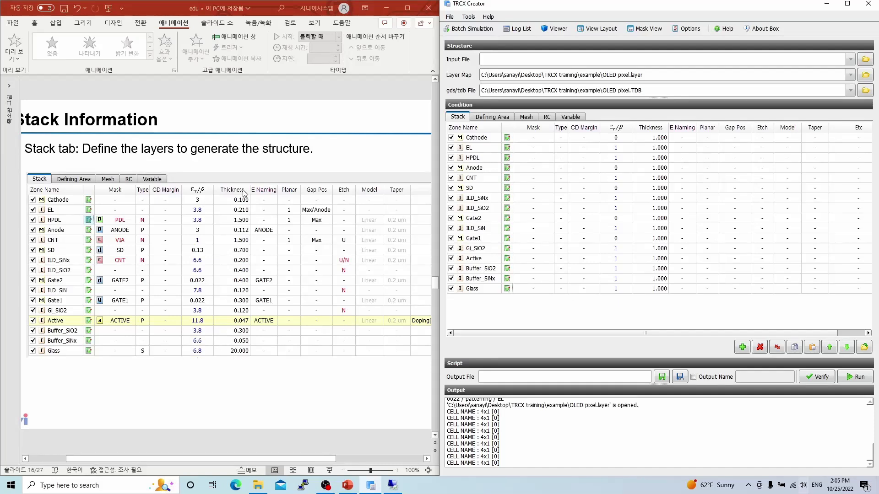
Review the general settings and the dielectric constant in the Glass zone's condition settings.
double_click(623, 289)
click(507, 289)
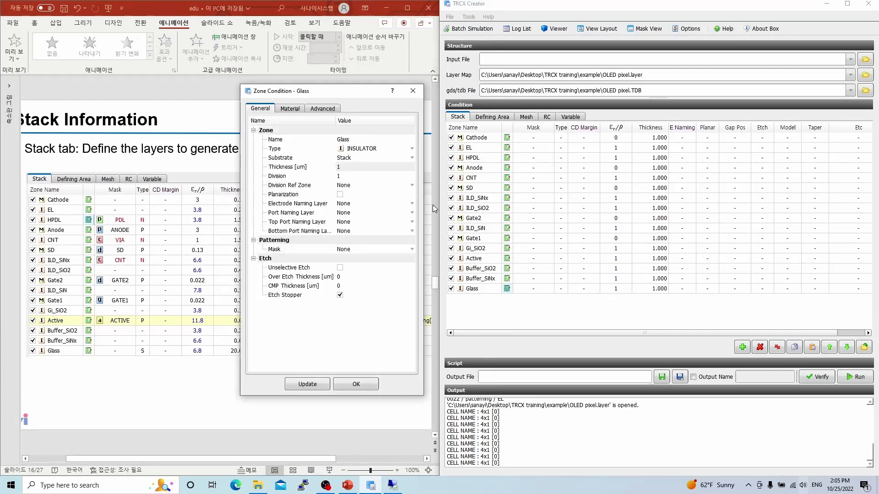
click(293, 109)
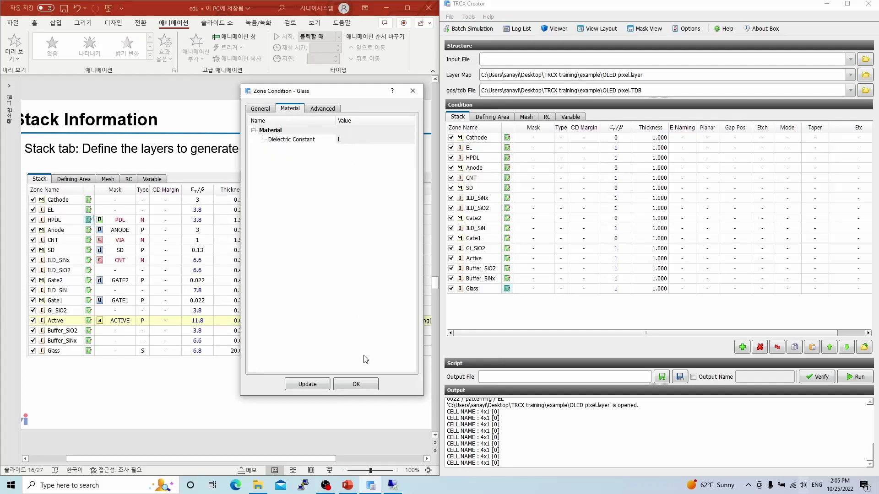
click(365, 385)
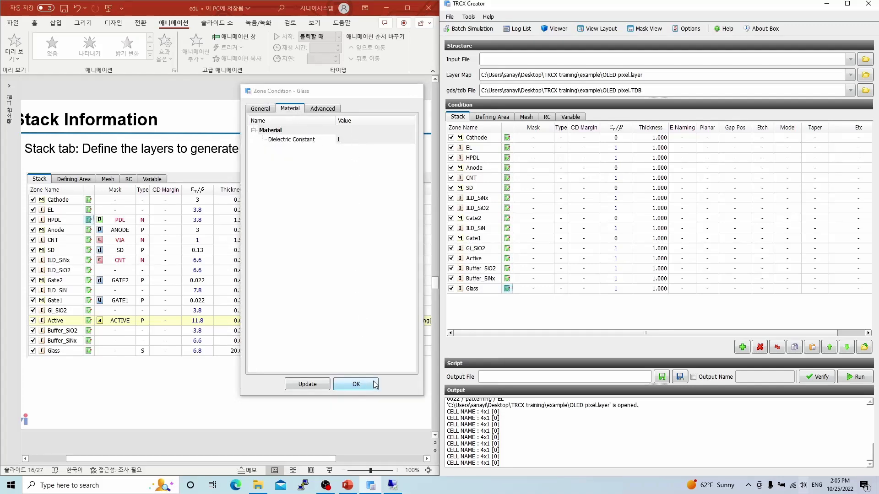
Set the dielectric constant of the Glass zone to 6.8 and of the Buffer_SiNx zone to 6.6.
double_click(619, 290)
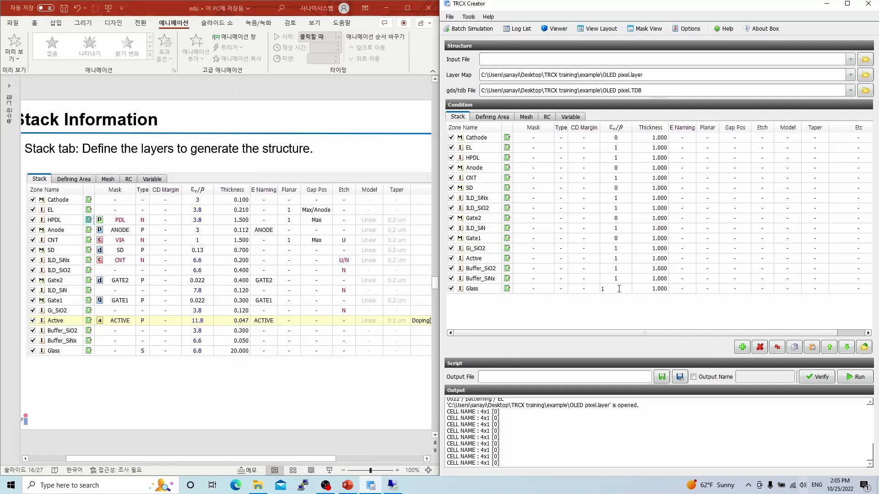
key(BackSpace)
key(Return)
click(627, 278)
text(6.6)
key(Return)
Set the dielectric constant of the Buffer_SiO2 zone to 3.8 and of the Active zone to 11.8.
click(612, 268)
text(3.8)
key(Return)
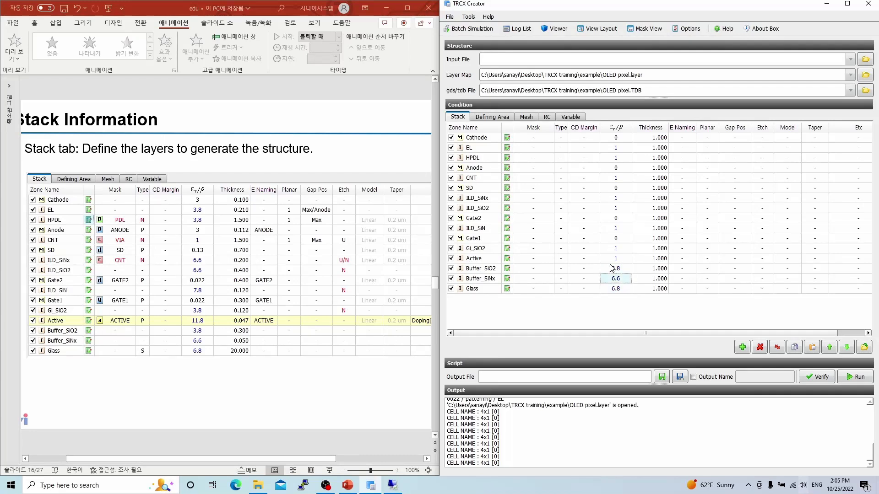
click(616, 258)
text(11.8)
key(Return)
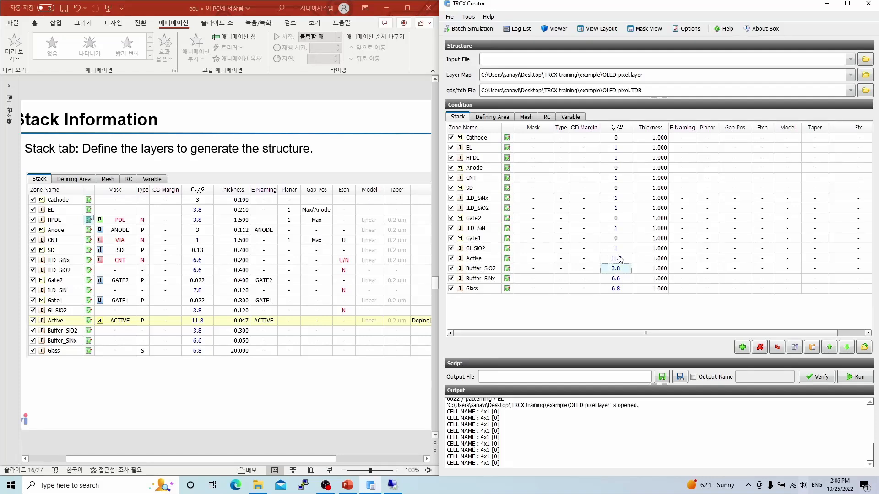
Set the dielectric constant of the Gi_SiO2 zone to 3.8 and the resistivity of the Gate1 zone to 0.022.
click(620, 251)
text(3.8)
key(Return)
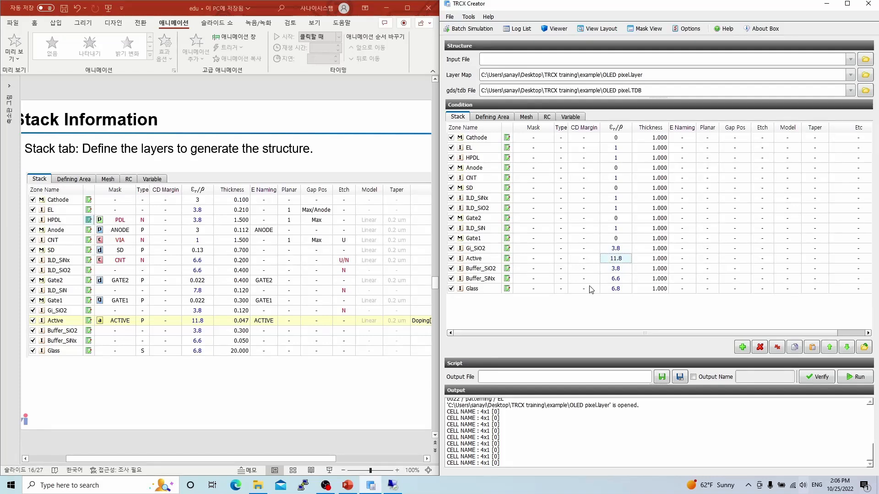
click(621, 238)
text(0.022)
key(Return)
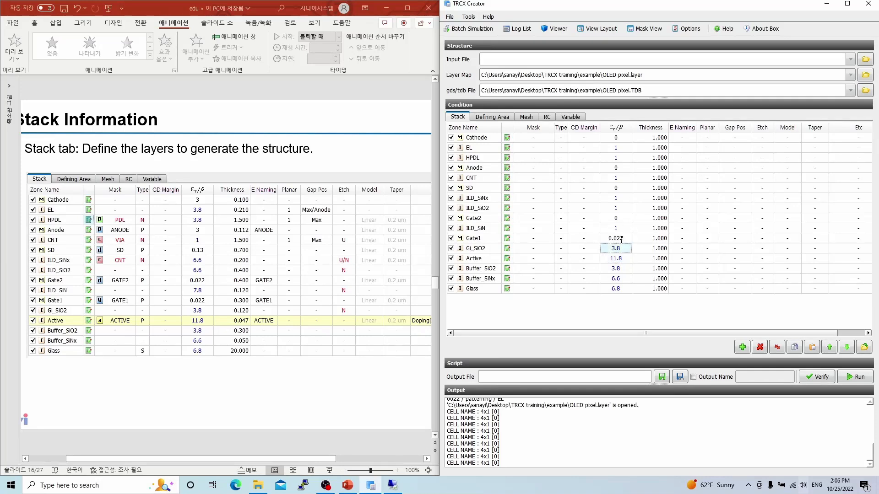
Set the dielectric constant of the ILD_SiN zone to 7.8 and the resistivity of the Gate2 zone to 0.022.
click(619, 226)
key(Return)
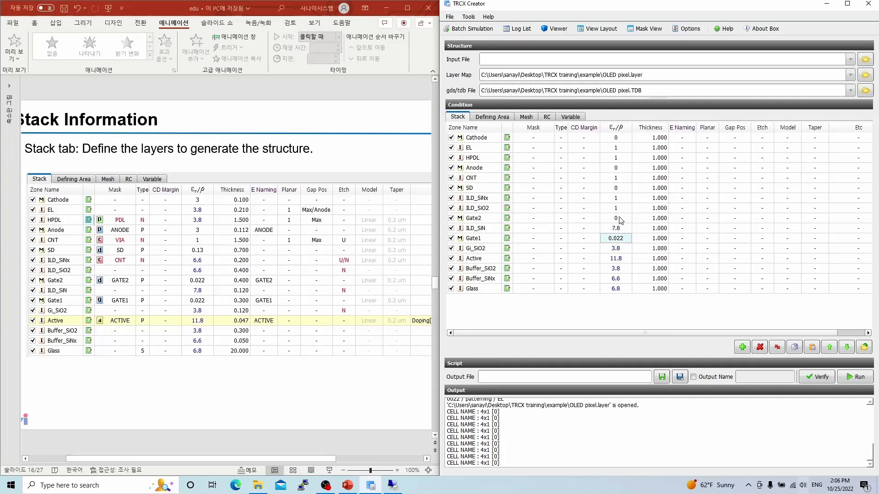
click(620, 217)
text(0.022)
key(Return)
Set the dielectric constant of both the ILD_SiO2 and ILD_SiNx zones to 6.6.
click(620, 207)
text(6.6)
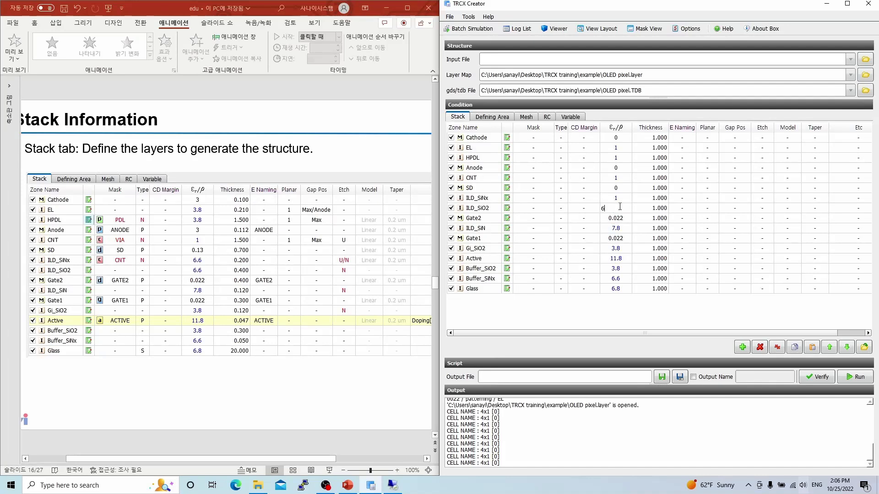
key(Return)
click(614, 200)
text(6.6)
key(Return)
Set the resistivity of the SD zone to 0.13 and of the Anode zone to 3.
click(624, 189)
text(0.13)
key(Return)
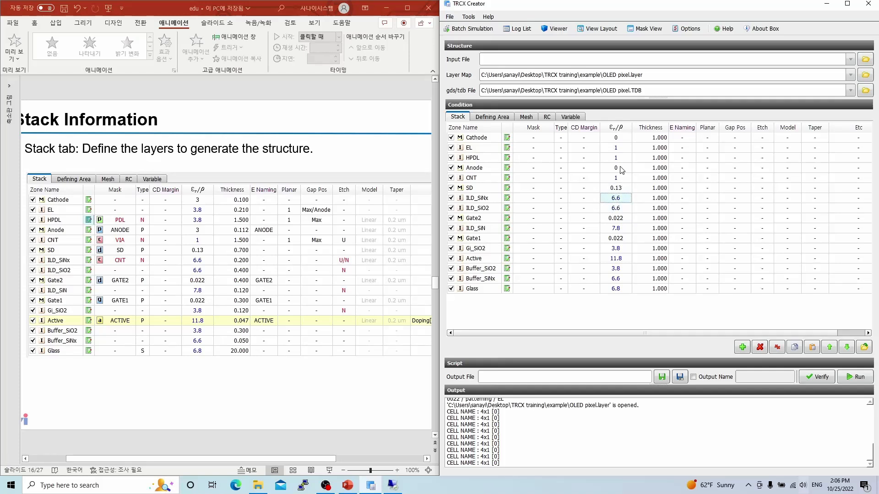
click(621, 167)
text(3)
key(Return)
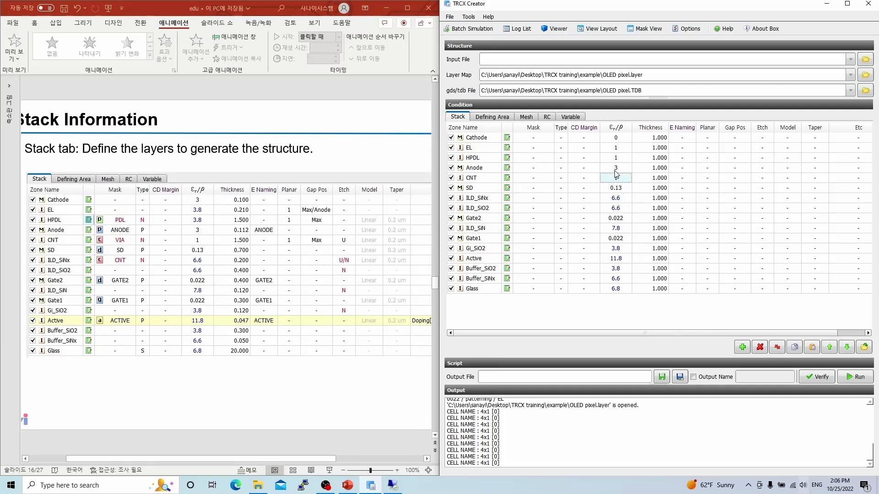
Set the dielectric constant of the HPDL and EL zones to 3.8 and the resistivity of the Cathode zone to 3.
click(619, 159)
text(3.8)
key(Return)
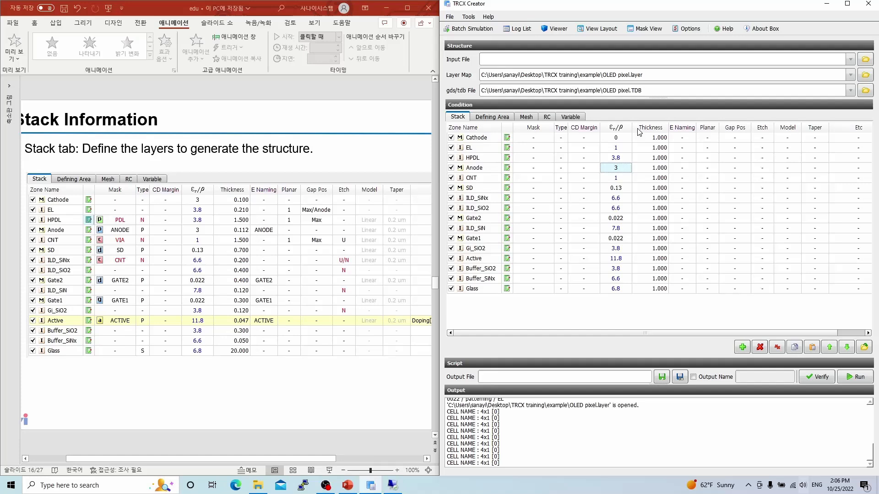
click(622, 149)
text(3.8)
key(Return)
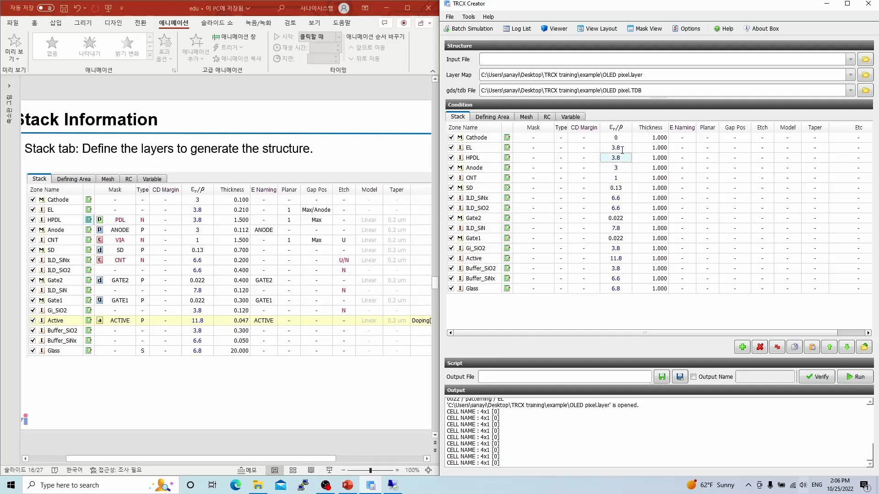
click(622, 136)
text(3)
key(Return)
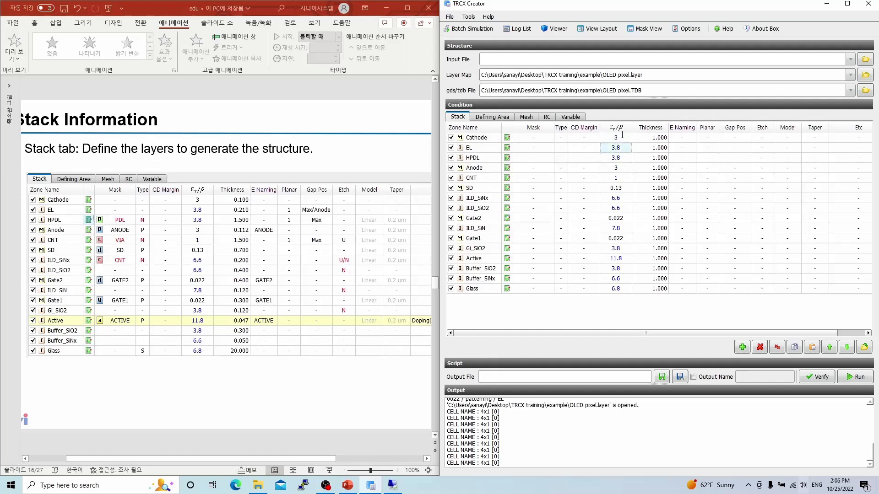
Set the thickness of the Cathode zone to 0.1 um and of the EL zone to 0.21 um.
click(652, 138)
text(0.1)
key(Return)
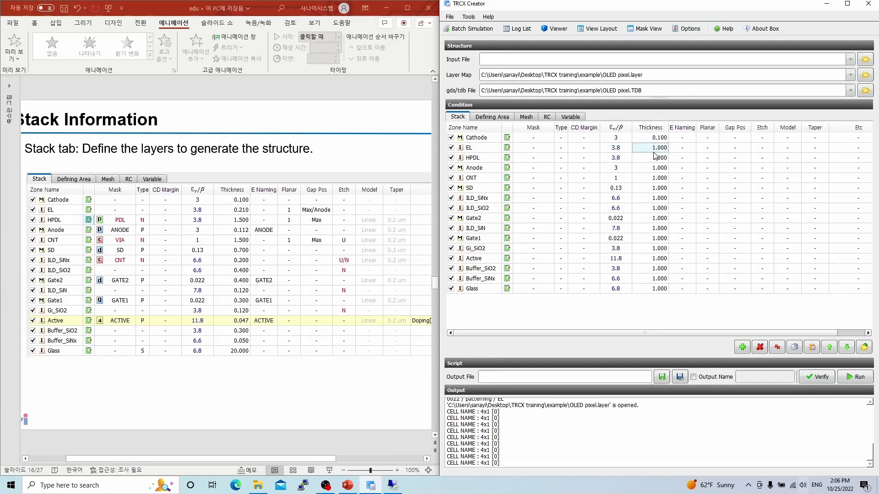
click(654, 151)
text(0.21)
key(Return)
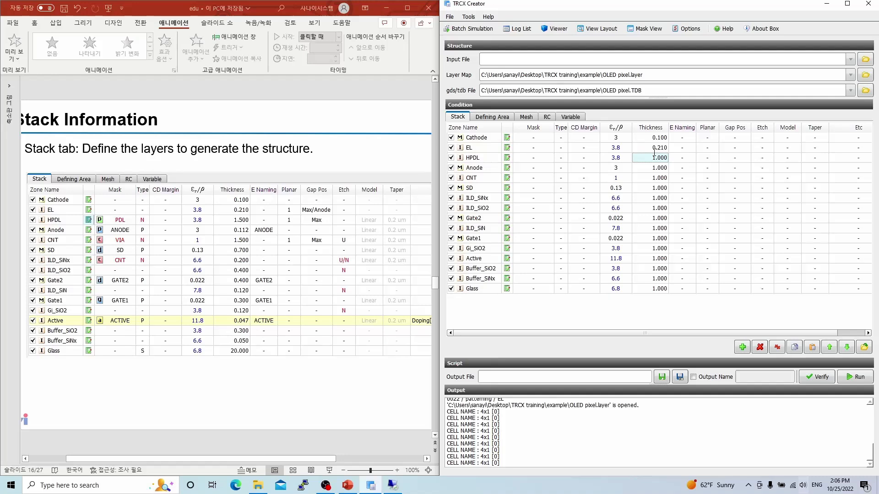
Set the thickness of the HPDL zone to 1.5 um and of the Anode zone to 0.112 um.
click(653, 160)
text(1.5)
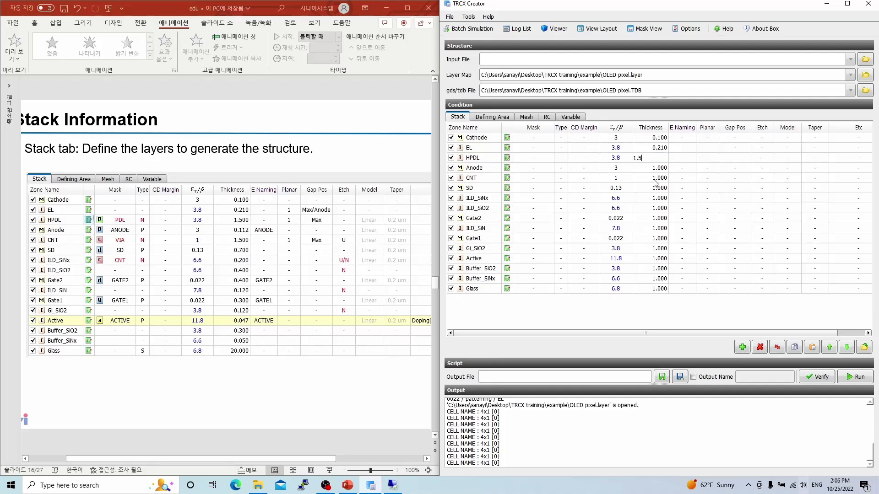
key(Return)
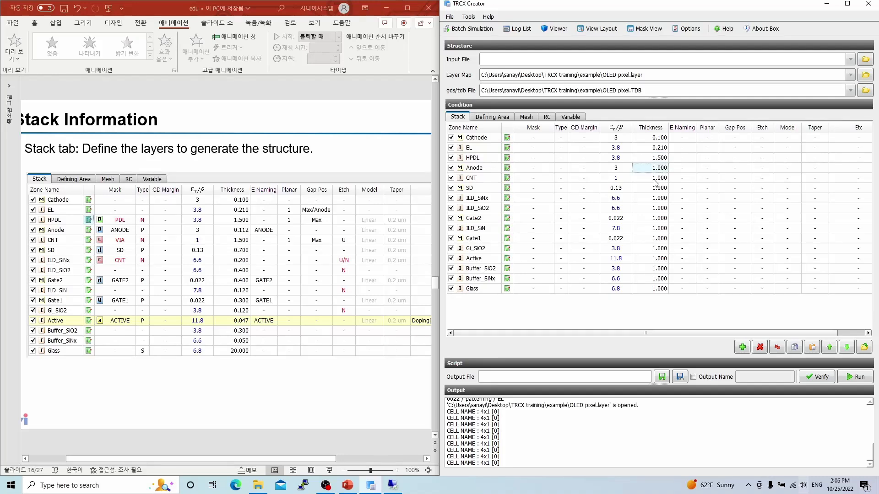
click(663, 171)
text(0.11)
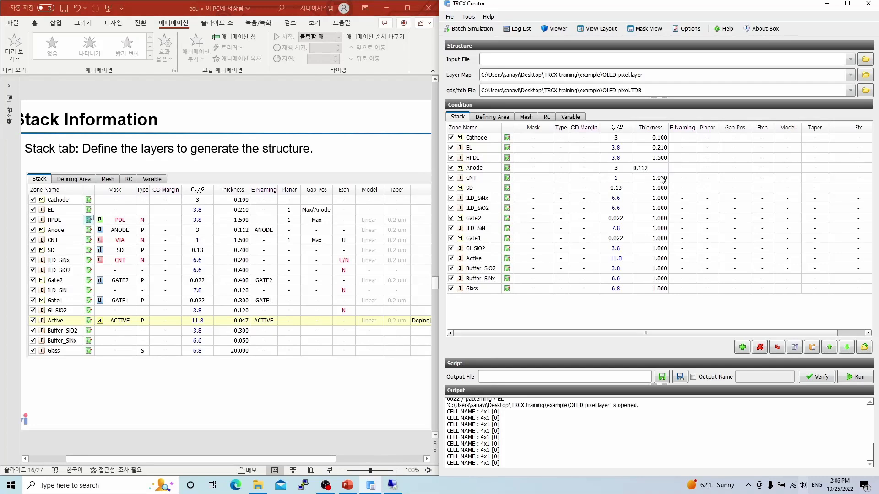
text(2)
key(Return)
Set the thickness of the CNT zone to 1.5 um and of the SD zone to 0.7 um.
click(661, 178)
text(1.5)
key(Return)
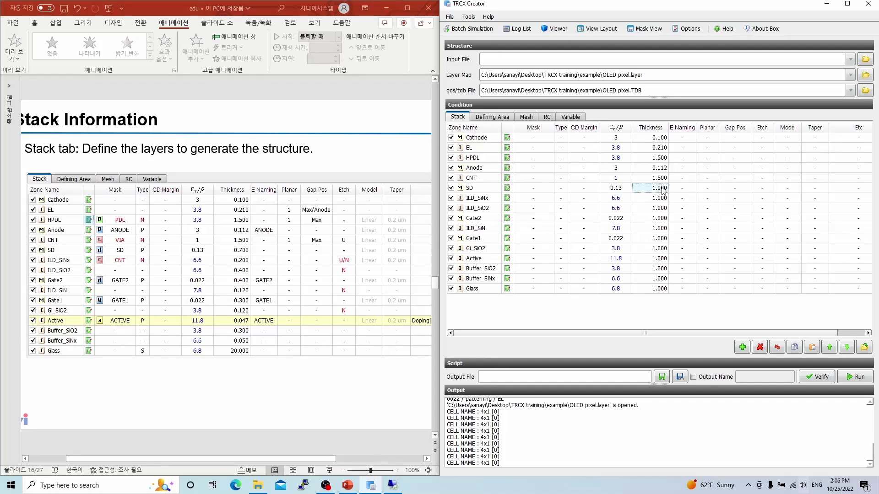
text(0.7)
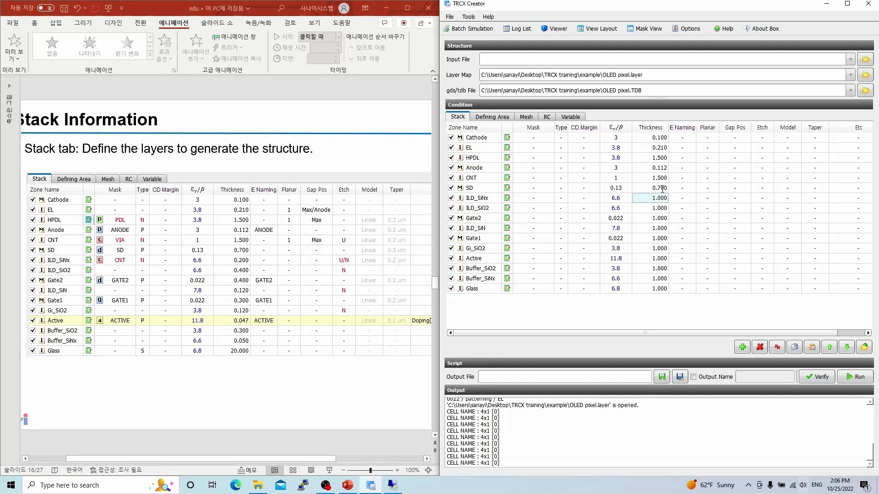
key(Return)
Set the thickness of the ILD_SiNx zone to 0.2 um and of the ILD_SiO2 zone to 0.4 um.
text(0.2)
key(Return)
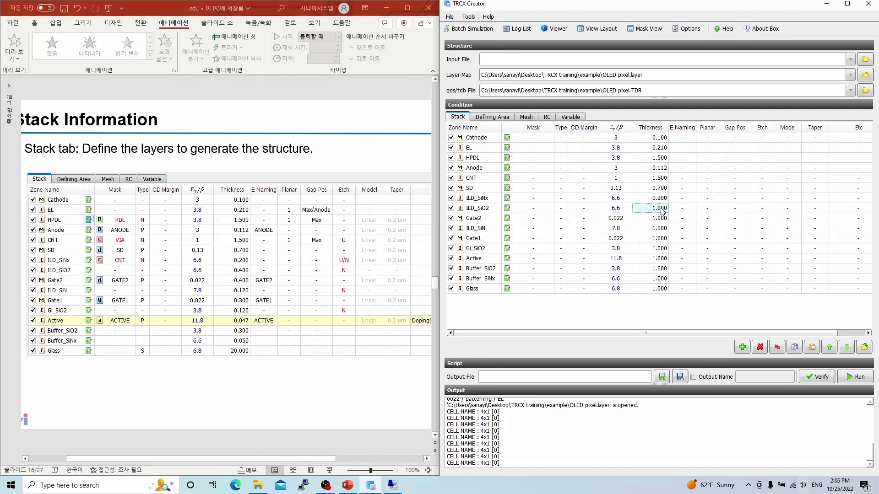
text(0.4)
key(Return)
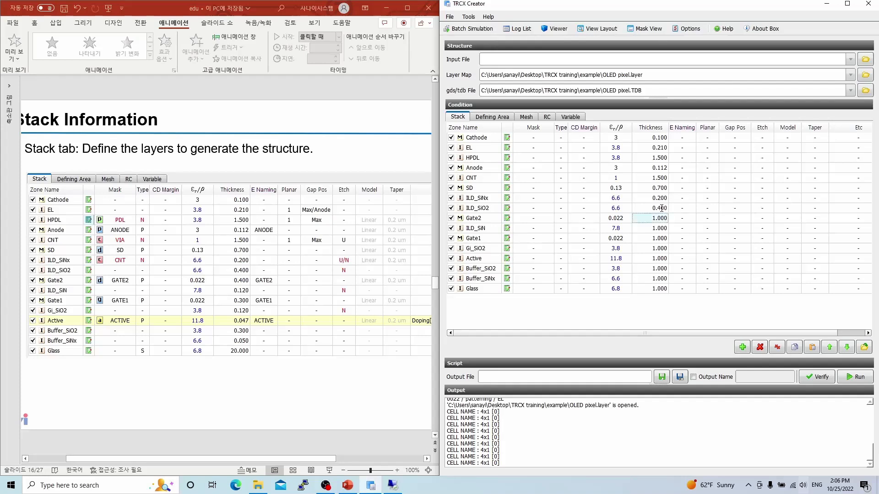
Set the thickness of the Gate2 zone to 0.4 um and of the ILD_SiN zone to 0.12 um.
text(0.4)
key(Return)
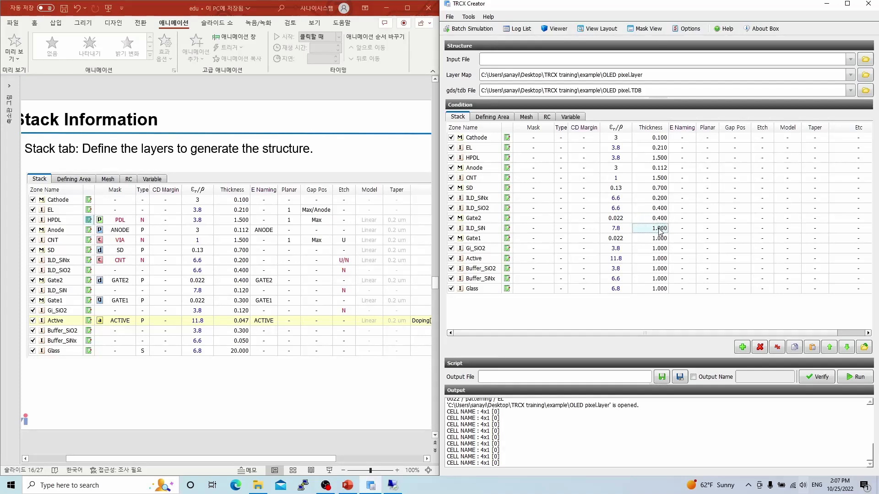
text(0.12)
key(Return)
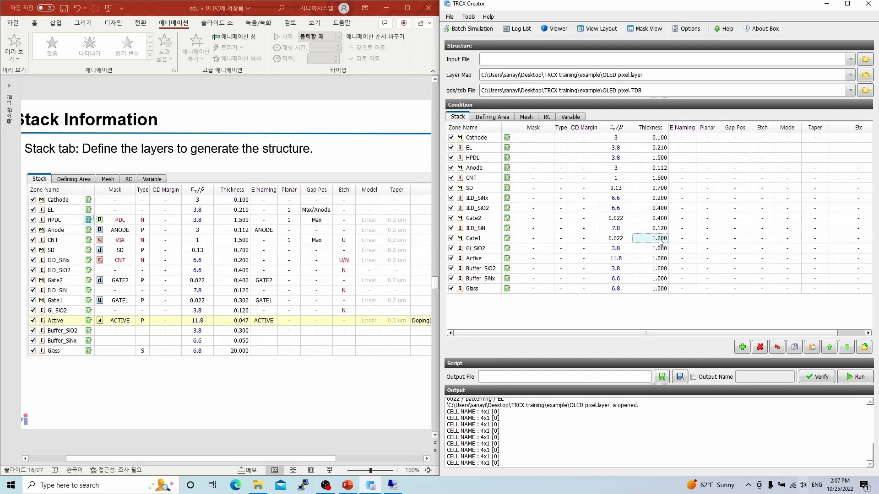
Set the thickness of the Gate1 zone to 0.3 um and of the Gi_SiO2 zone to 0.12 um.
click(658, 238)
text(0.3)
key(Return)
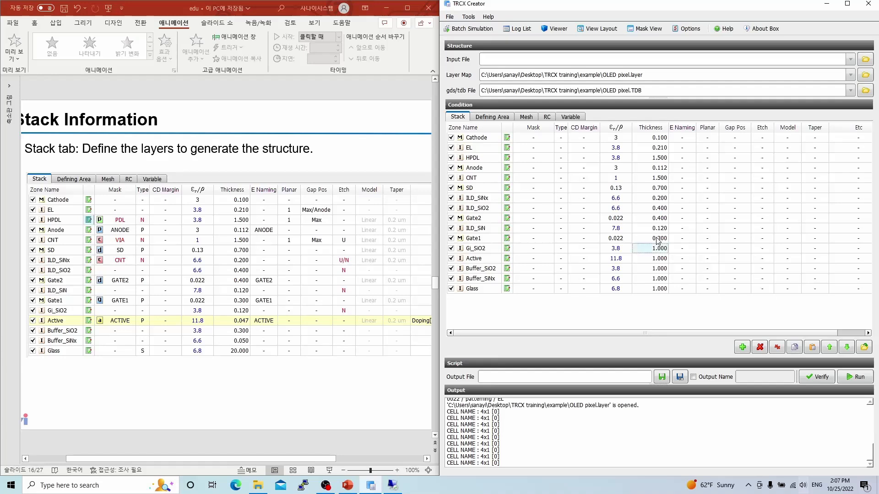
click(659, 248)
text(0.12)
key(Return)
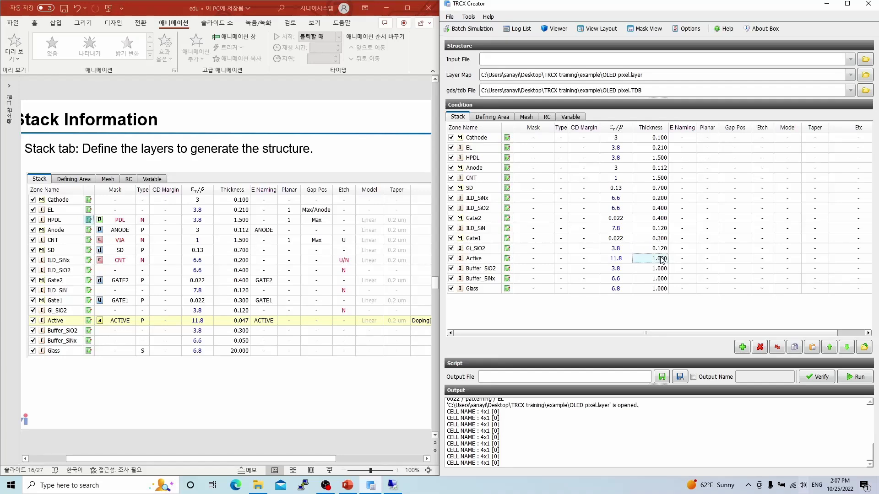
Set the thickness of the Active zone to 0.047 um and of the Buffer_SiO2 zone to 0.3 um.
click(661, 258)
text(0.047)
key(Return)
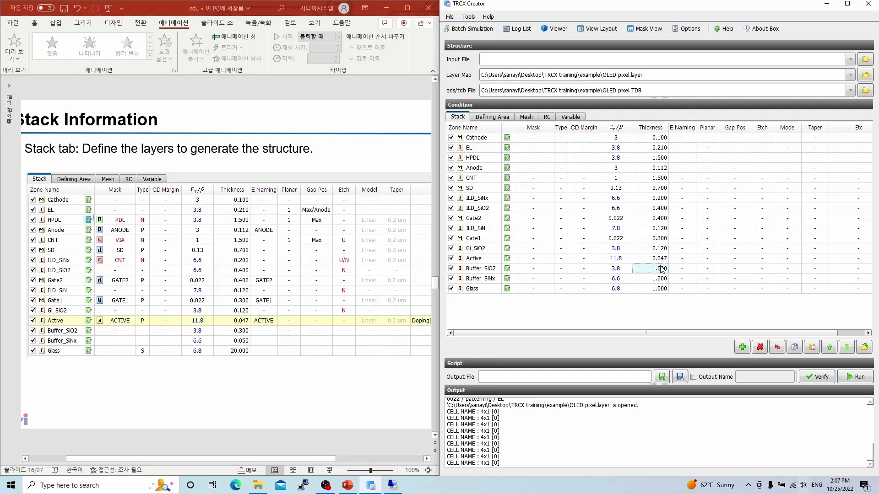
click(664, 270)
text(0.3)
key(Return)
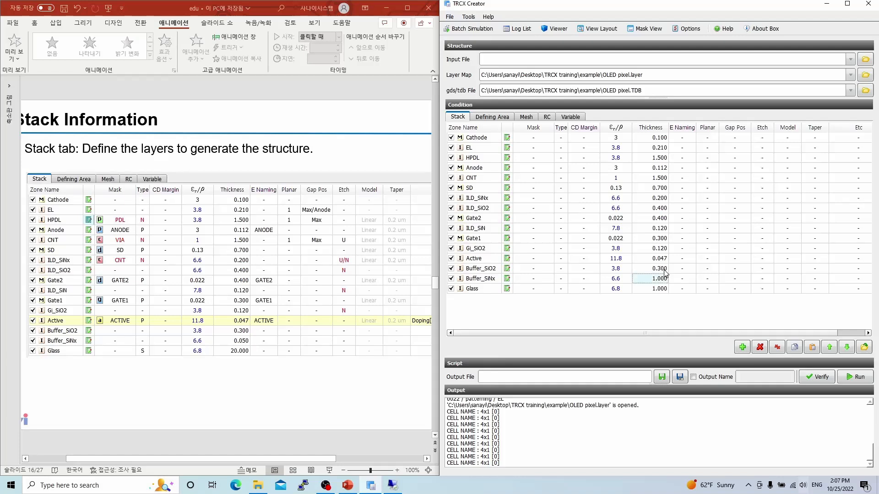
Set the thickness of the Buffer_SiNx zone to 0.05 um and of the Glass zone to 20 um.
click(665, 279)
text(0.05)
key(Return)
click(664, 288)
text(20)
key(Return)
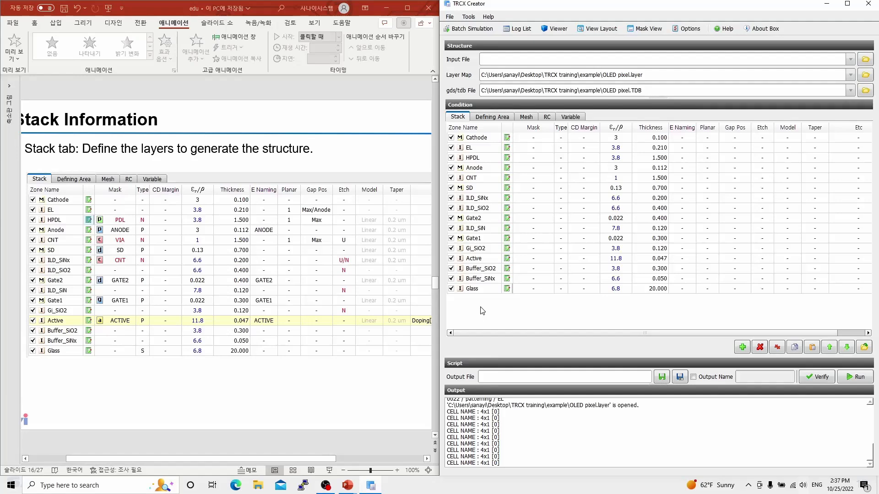
Change the Glass zone's Substrate setting to Substrate in its zone conditions and apply it.
click(508, 289)
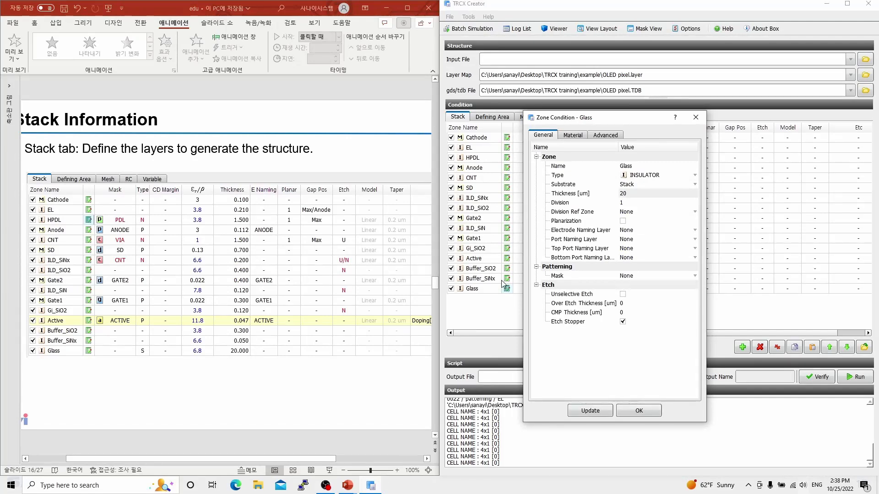
click(652, 184)
click(648, 195)
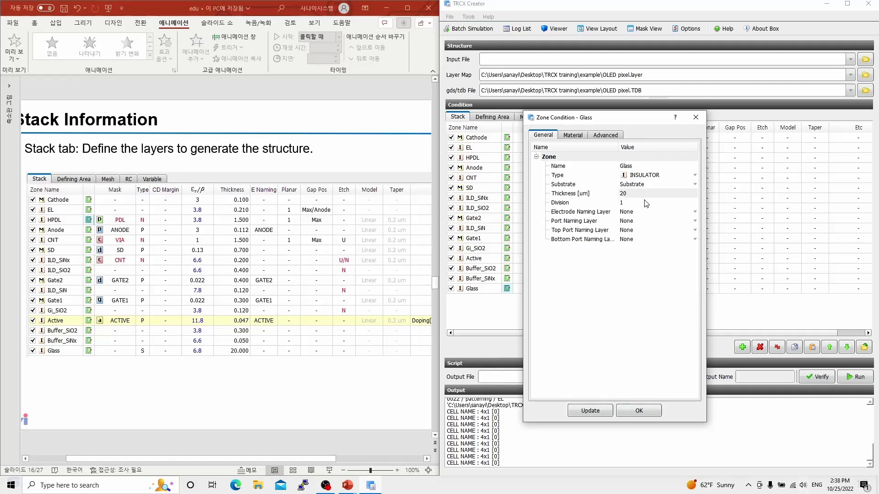
click(644, 412)
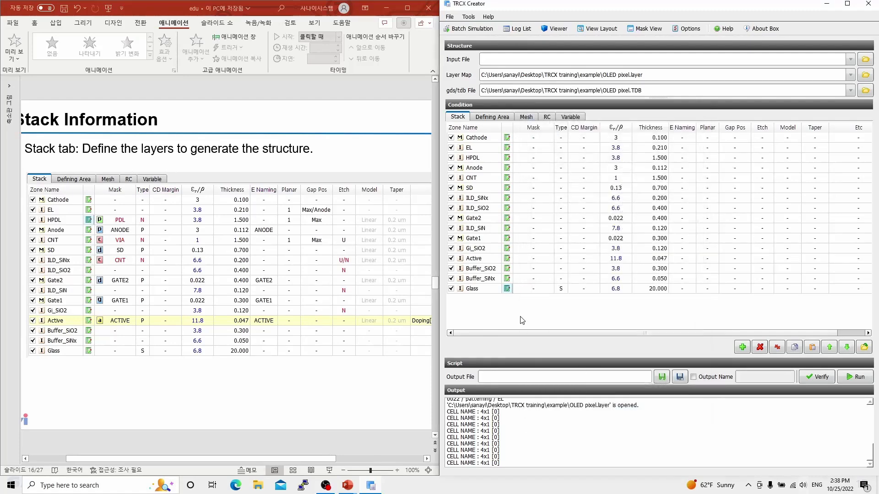
Assign the [0012] ACTIVE mask as the patterning mask in the Active zone's conditions.
click(482, 259)
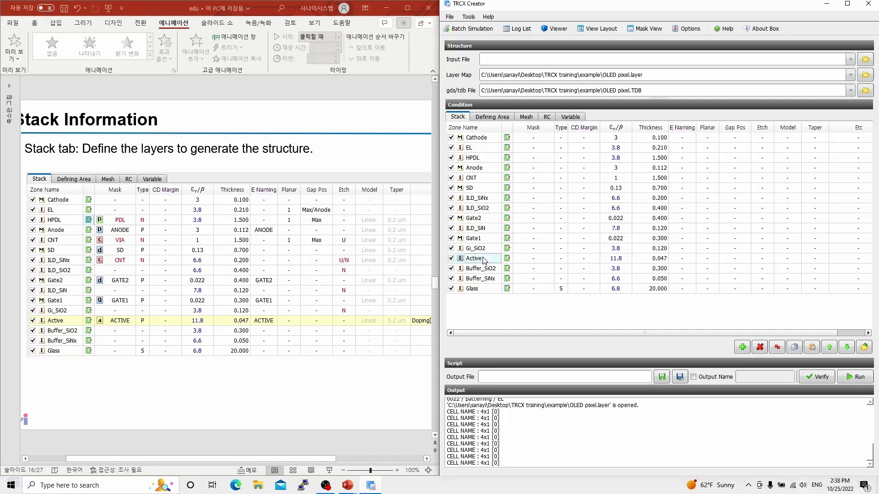
click(507, 260)
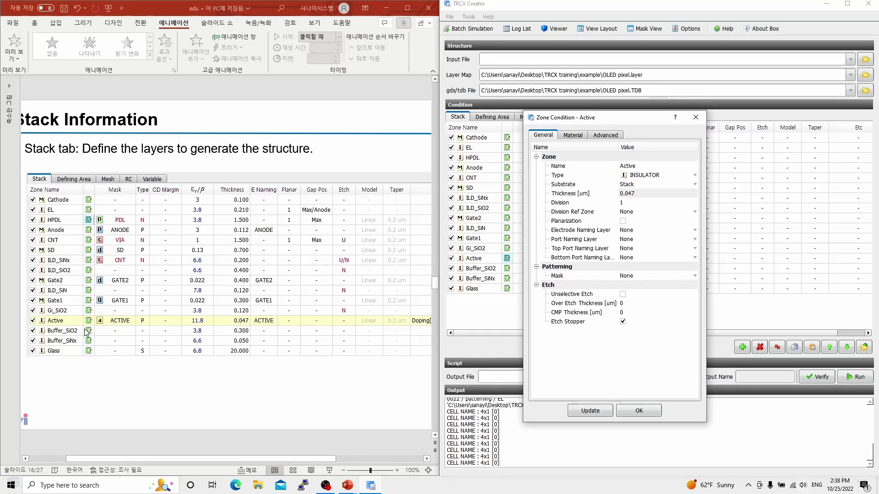
click(643, 277)
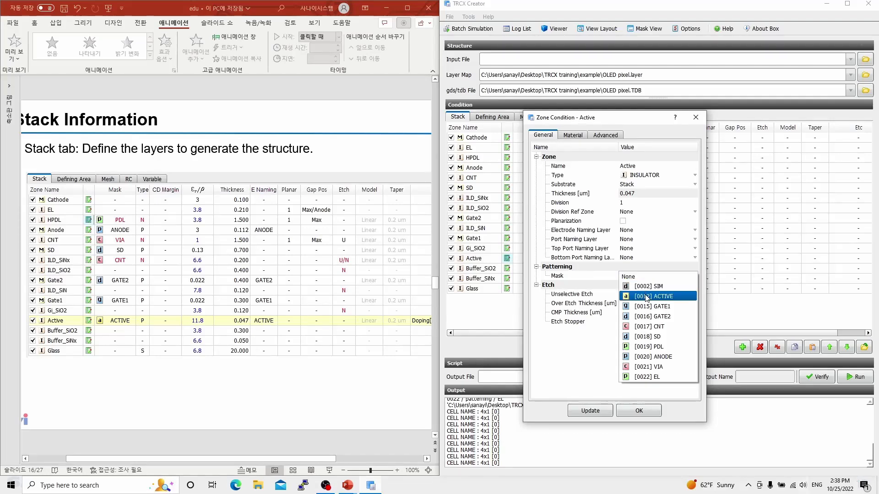
click(647, 297)
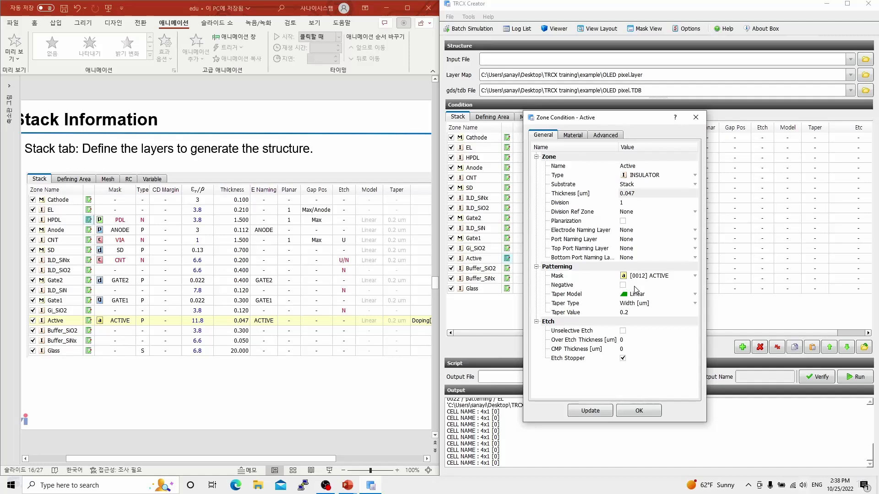
Set the Active zone's doping mask to [0015] GATE1 with a resistivity of 0.05 u ohm m and apply the conditions.
click(606, 135)
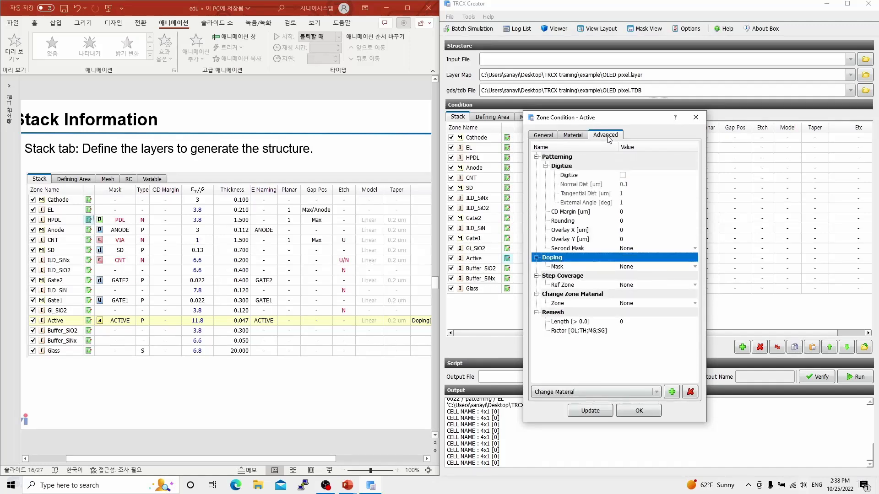
click(351, 149)
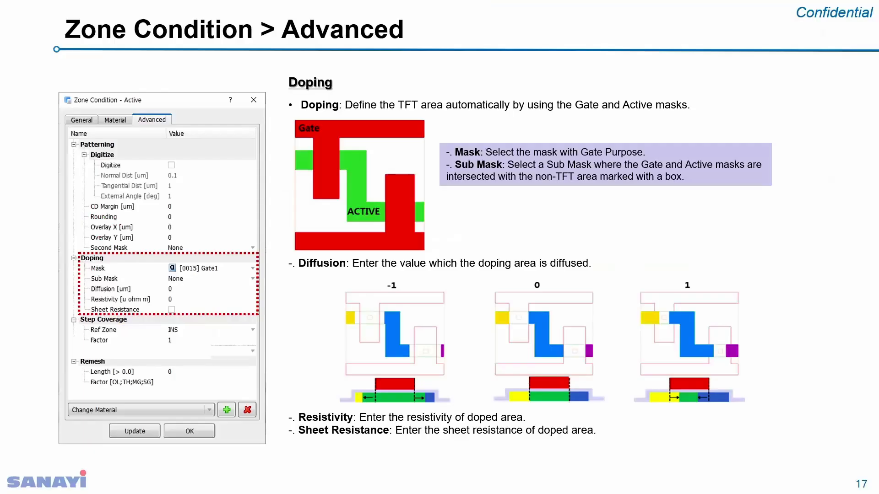
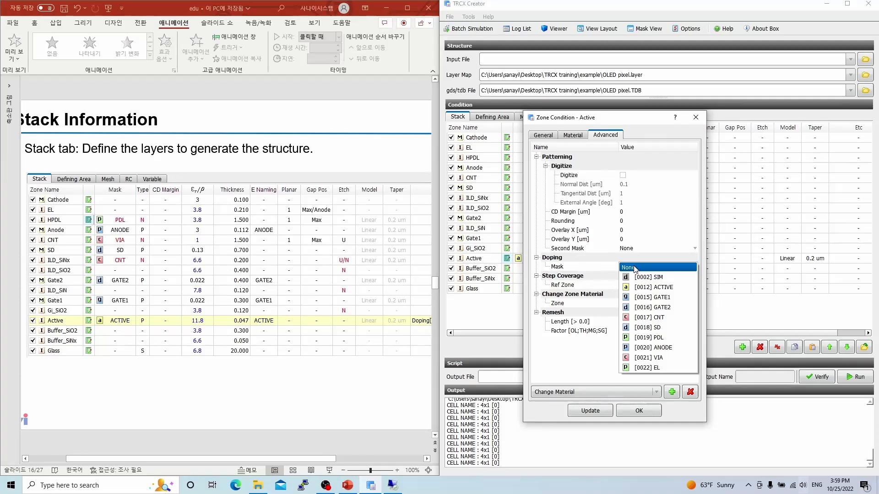
click(642, 298)
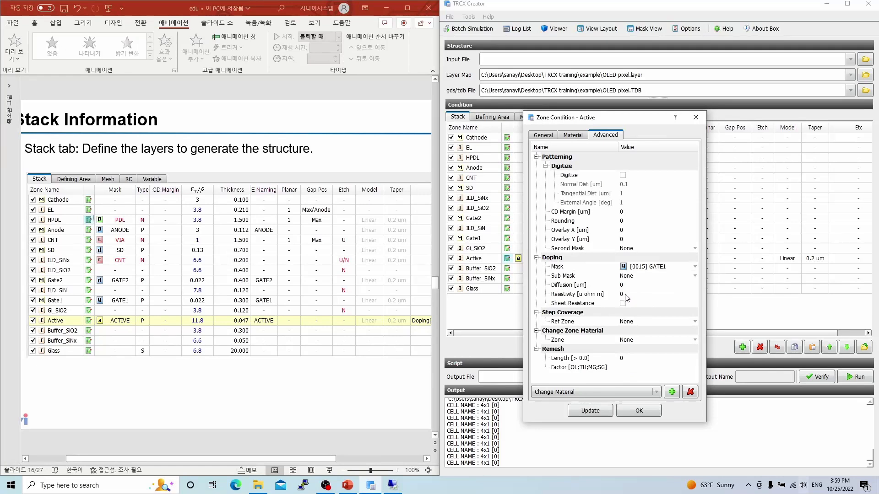
click(625, 295)
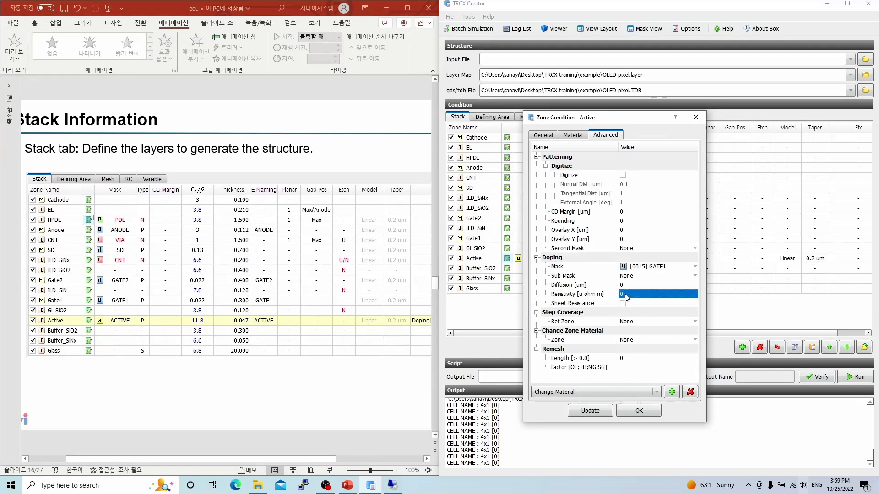
text(.05)
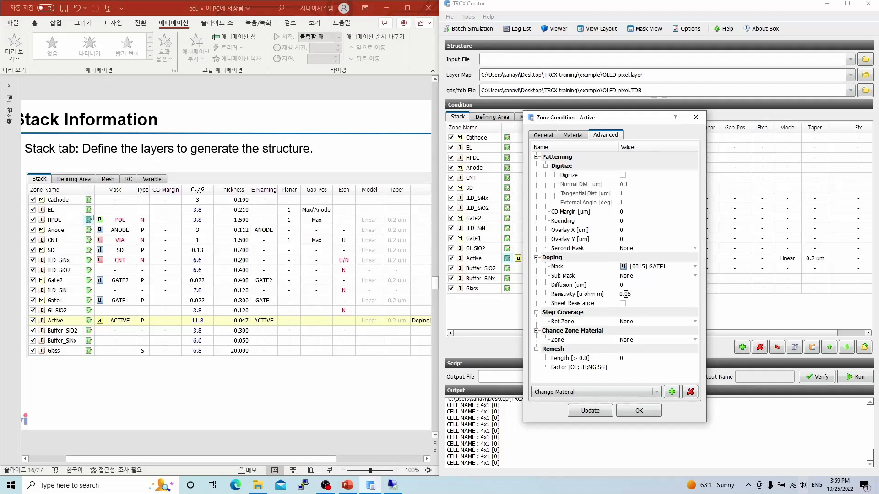
key(Return)
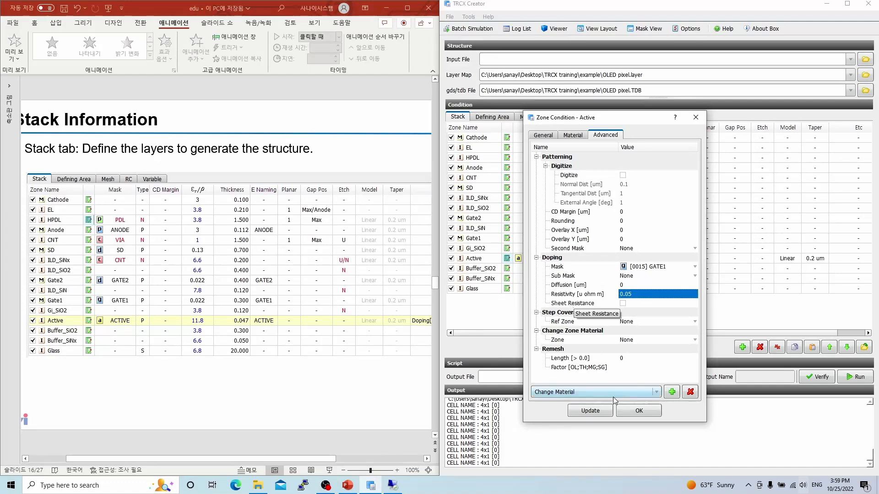
click(638, 411)
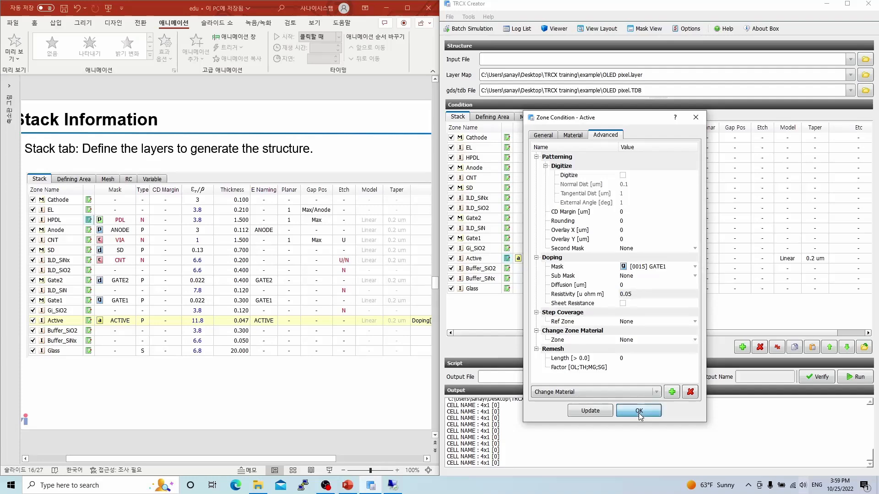
Examine the ACTIVE layer alone in the layout view, compare it with GATE1 overlaid, and close the view.
click(597, 30)
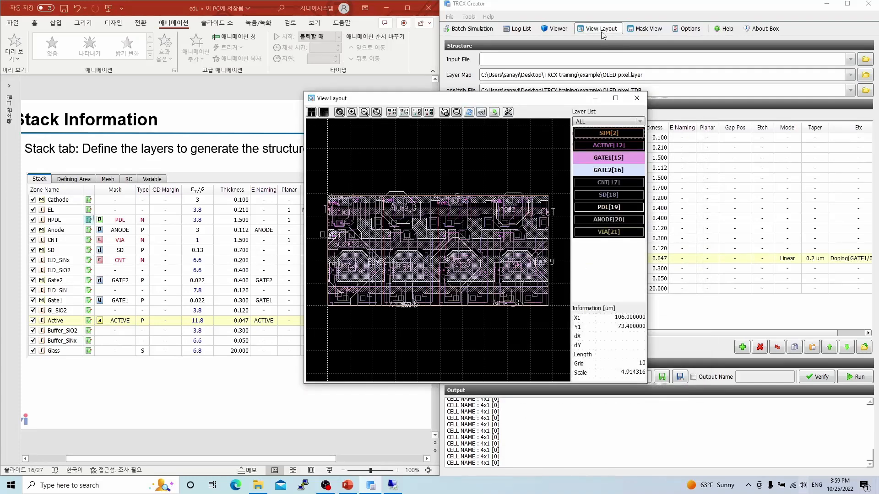
right_click(612, 148)
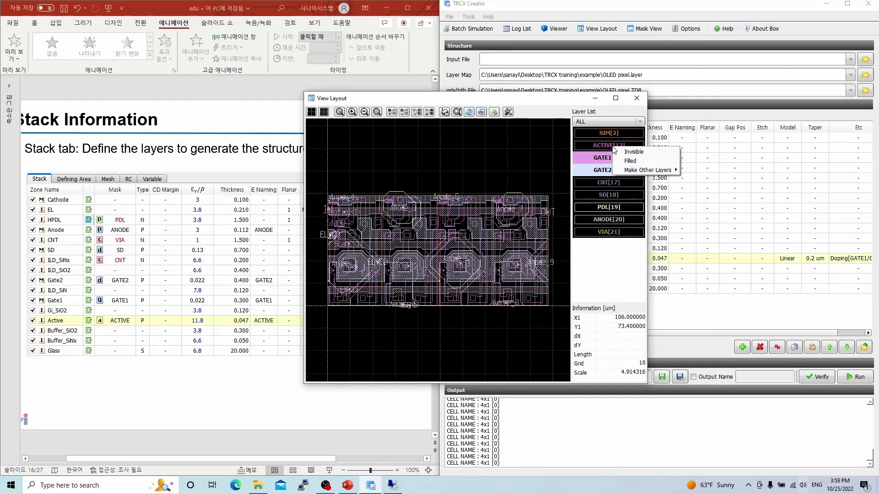
mouse_move(651, 172)
click(696, 170)
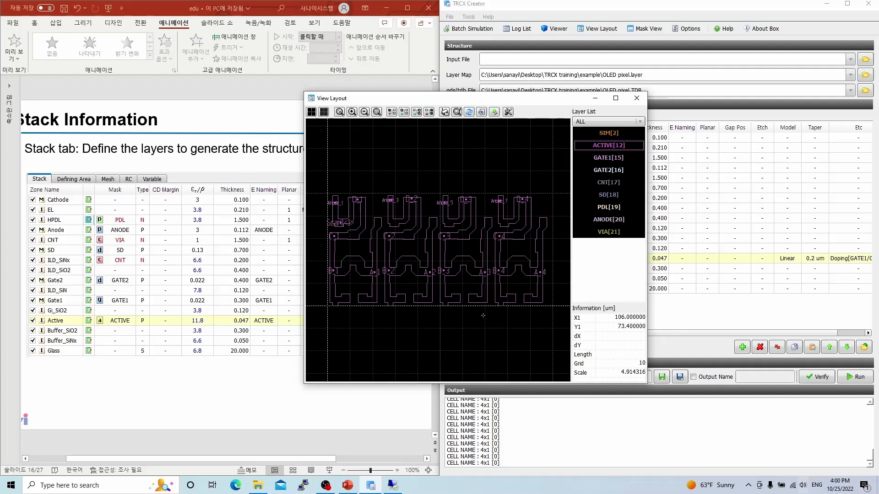
click(612, 157)
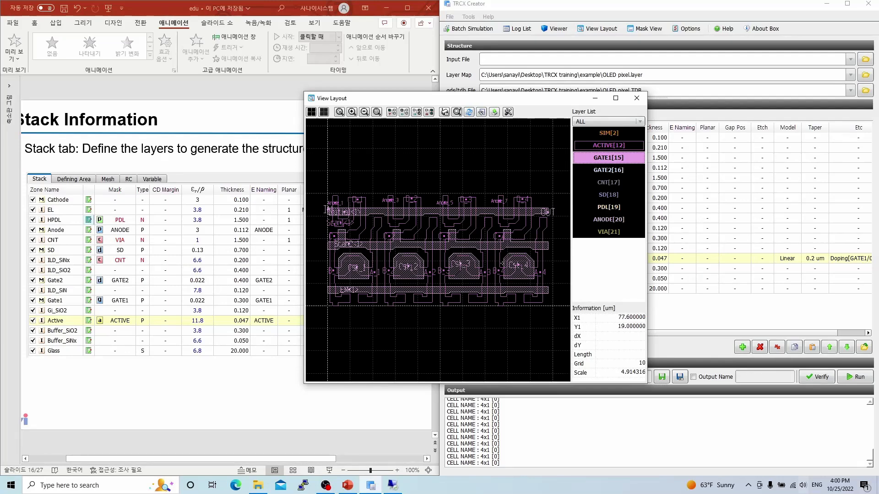
click(626, 159)
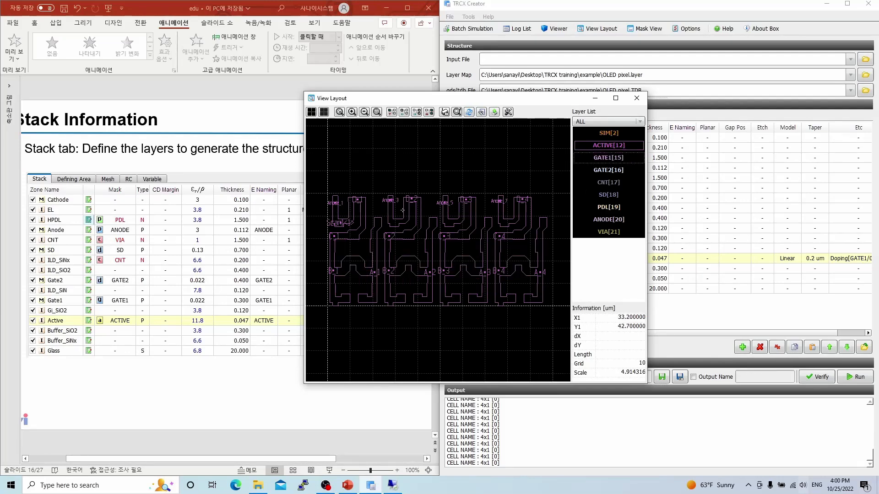
click(637, 102)
Set the Active zone's Electrode Naming Layer to [0012] ACTIVE and apply it.
click(506, 259)
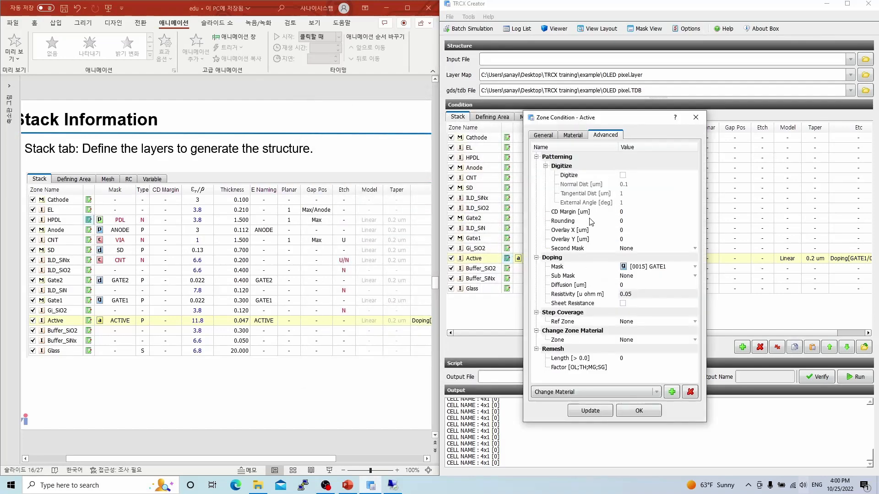
click(544, 135)
click(657, 230)
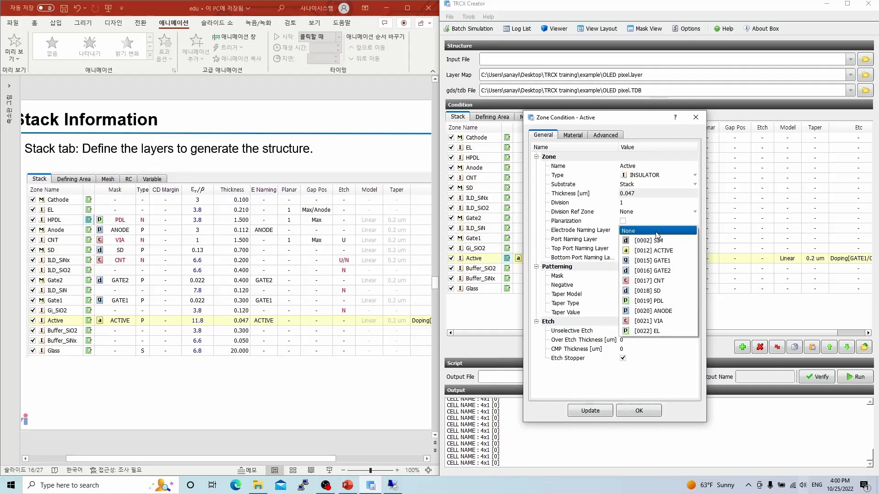
click(659, 251)
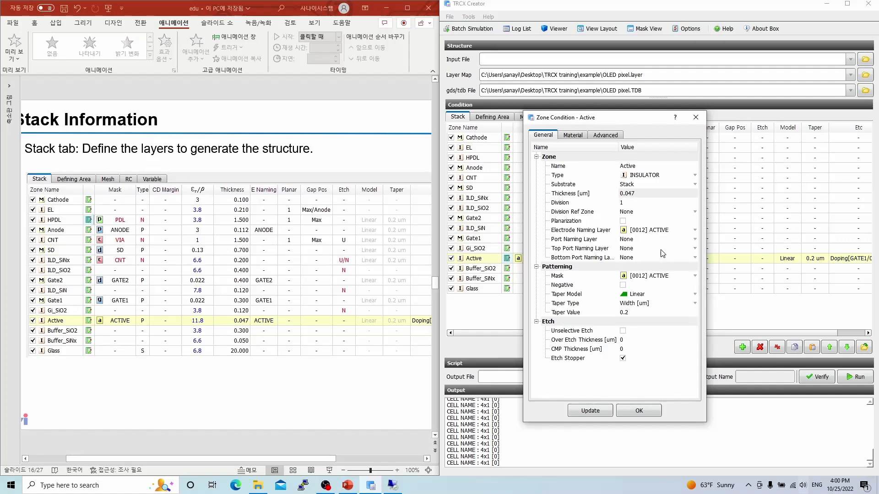
click(645, 413)
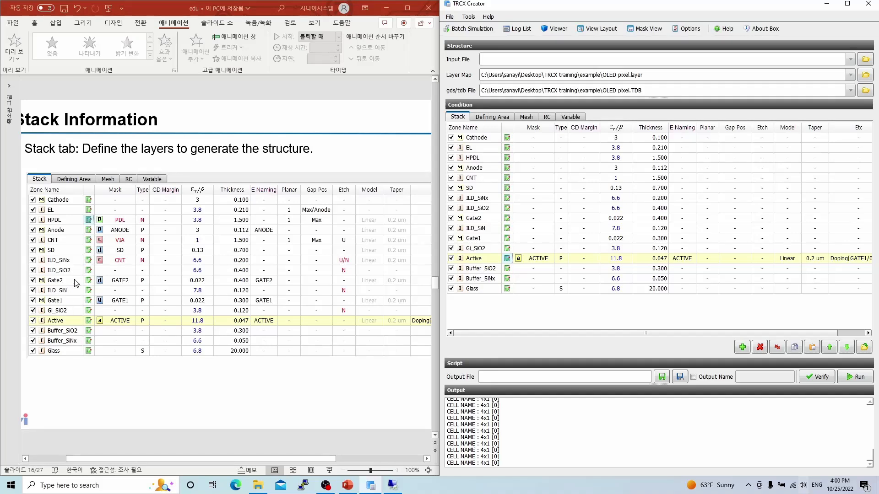
Examine only the GATE1 and GATE2 layers together in the layout view, and close the view.
click(598, 29)
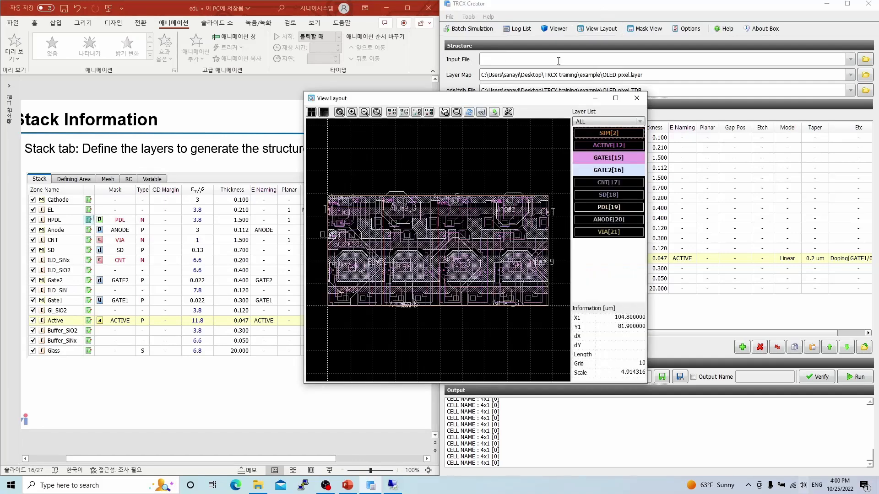
right_click(608, 157)
mouse_move(645, 178)
click(694, 188)
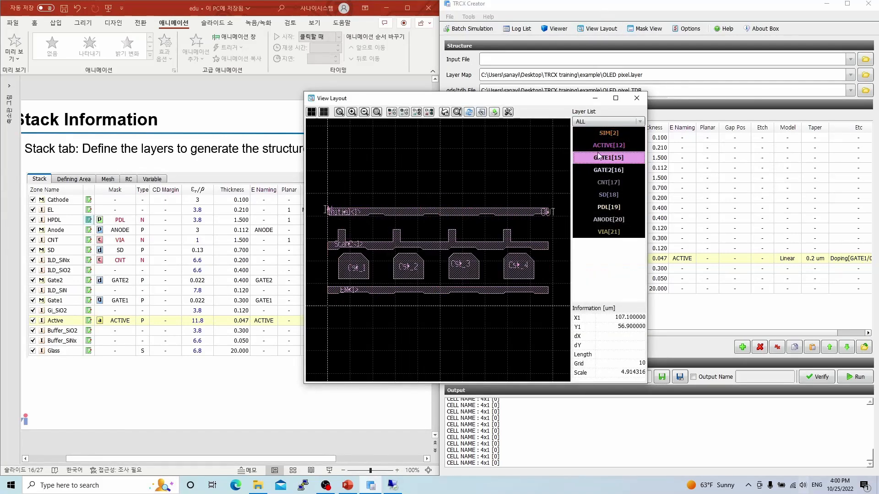
click(608, 170)
drag(533, 103, 448, 115)
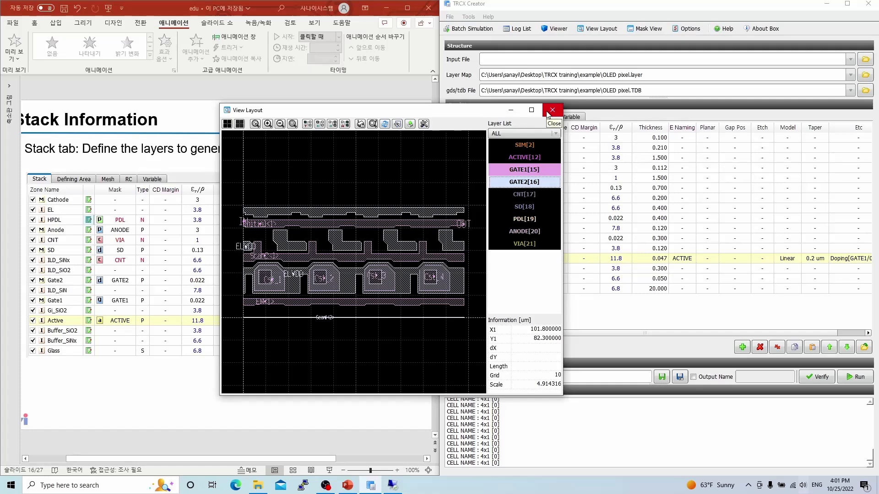
click(551, 110)
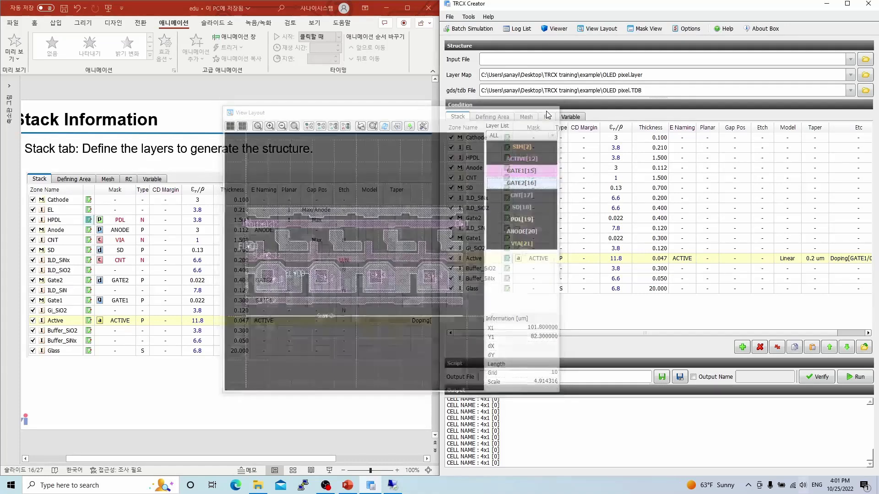
Assign [0015] GATE1 as both the patterning mask and the Electrode Naming Layer of the Gate1 zone and apply.
click(507, 238)
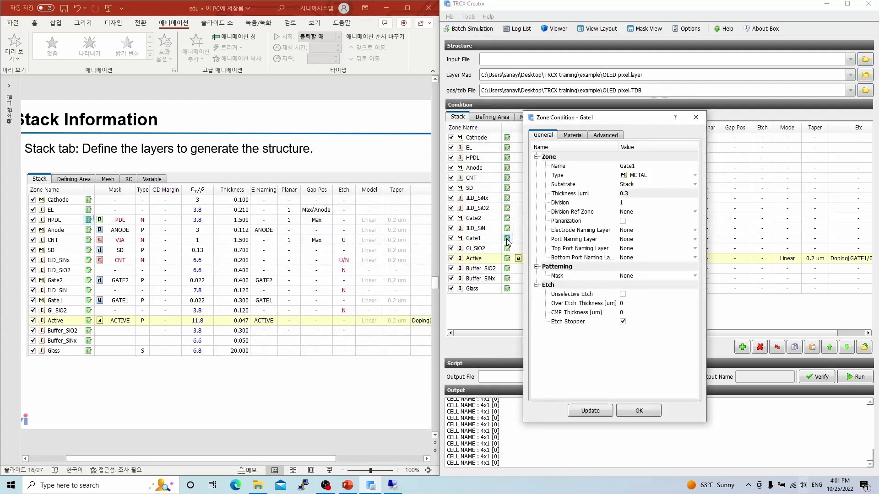
click(652, 276)
click(659, 307)
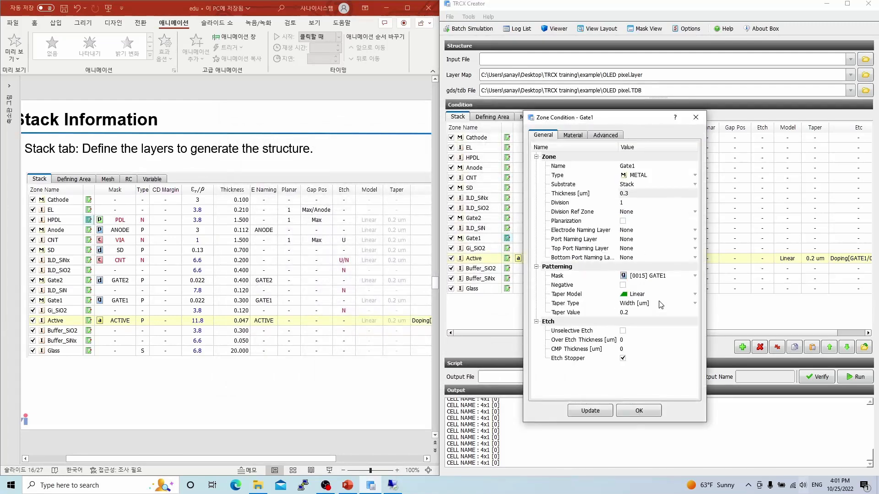
click(644, 230)
click(649, 261)
click(654, 416)
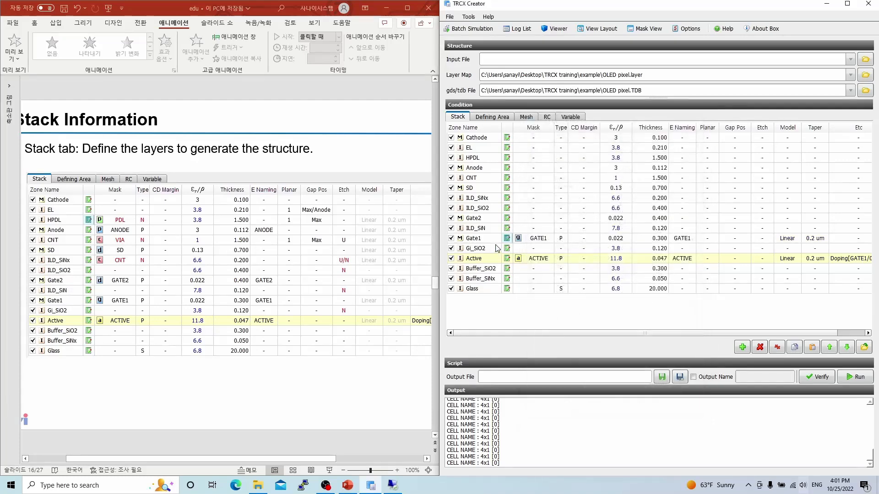
Assign [0016] GATE2 as both the Electrode Naming Layer and the patterning mask of the Gate2 zone and apply.
click(506, 218)
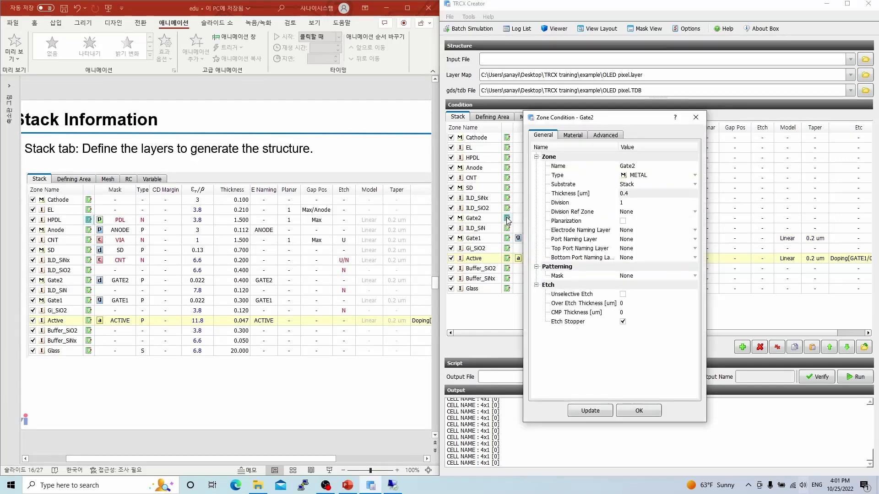
click(630, 235)
click(645, 274)
click(645, 275)
click(652, 316)
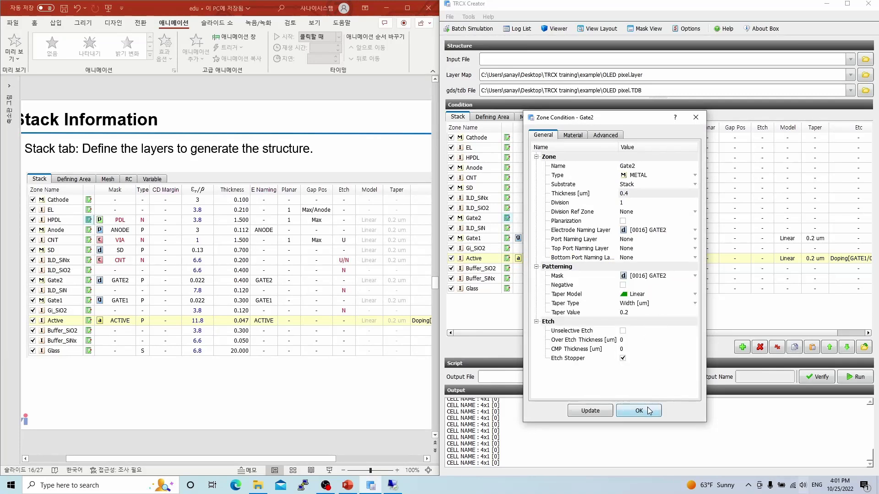
click(639, 411)
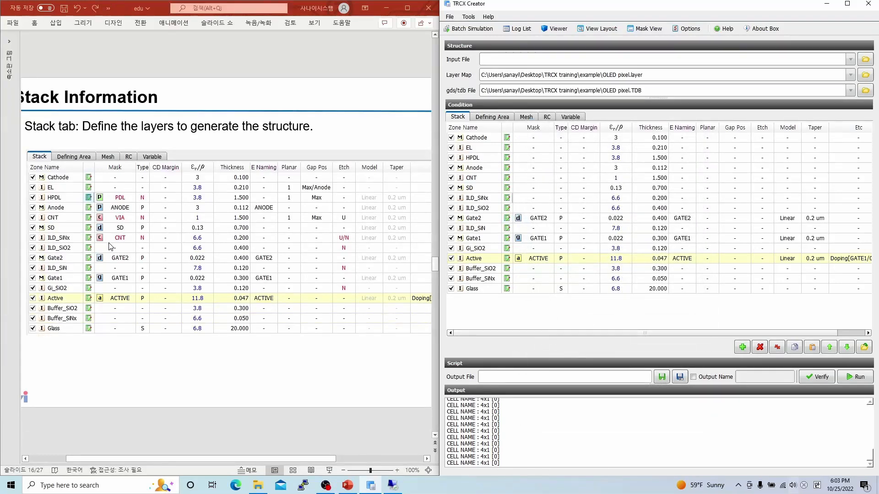
Highlight the ILD_SiNx zone's CNT mask in the reference table and examine the CNT layer alone in the layout view.
drag(113, 236, 127, 236)
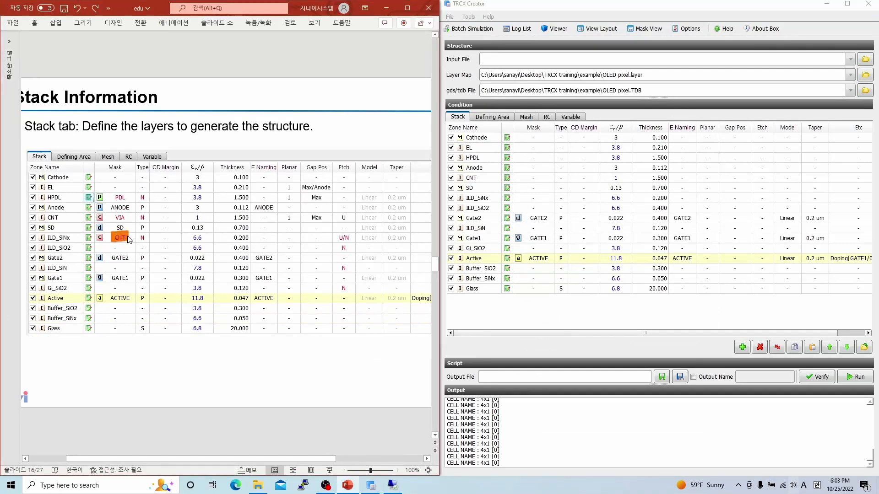
click(598, 31)
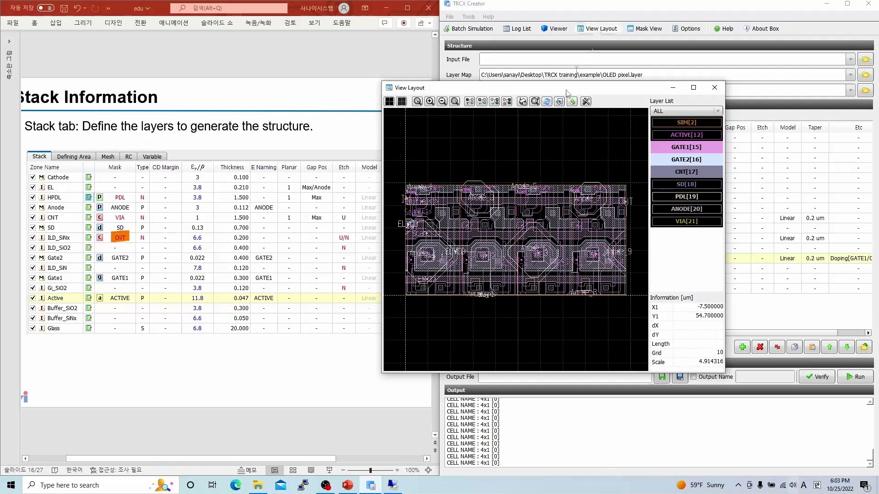
right_click(698, 169)
mouse_move(746, 191)
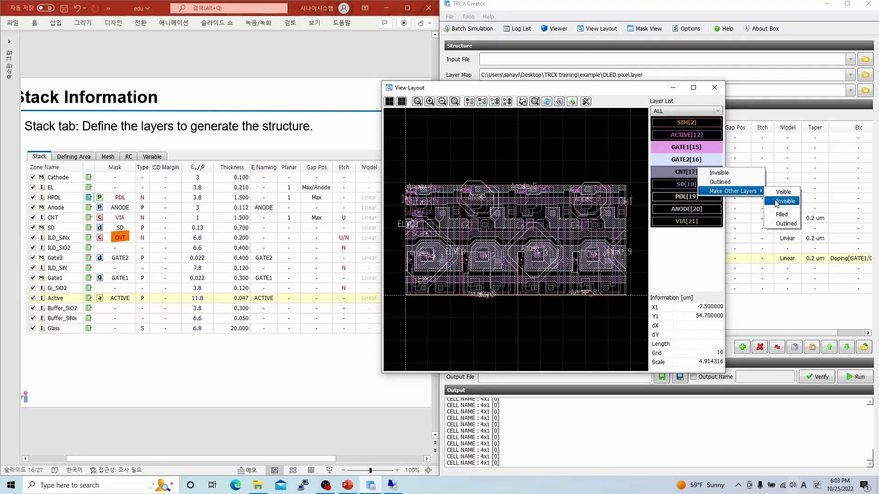
click(780, 200)
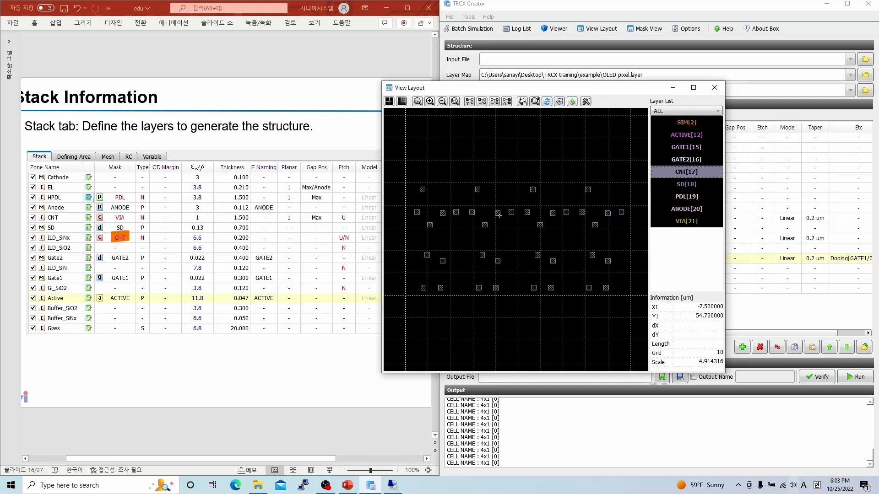
click(714, 87)
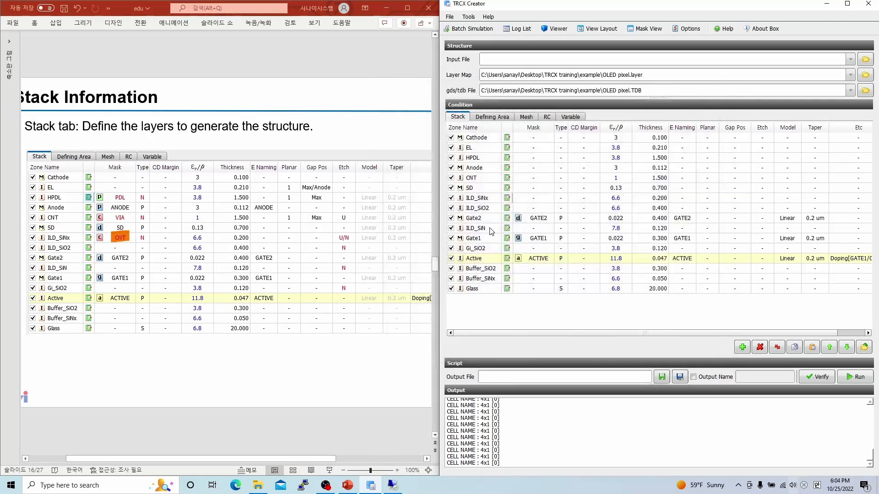
Assign [0017] CNT as the patterning mask in the ILD_SiNx zone's conditions and enable Negative.
click(507, 198)
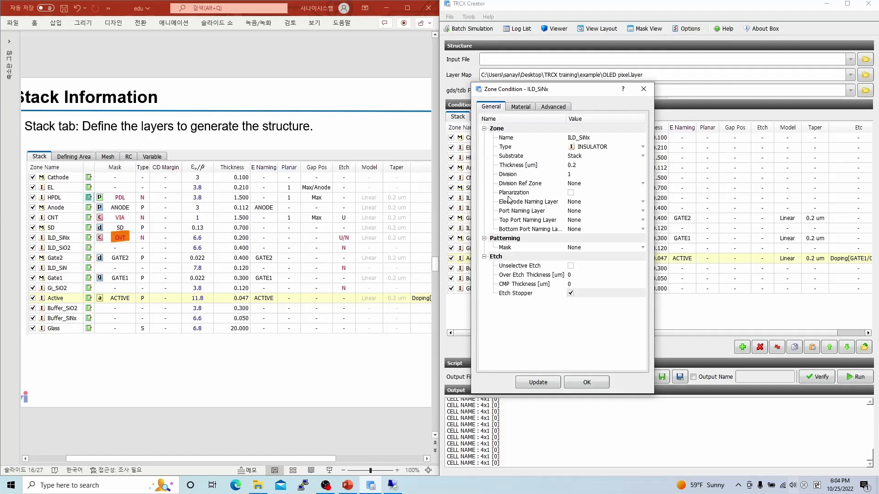
click(586, 250)
click(600, 300)
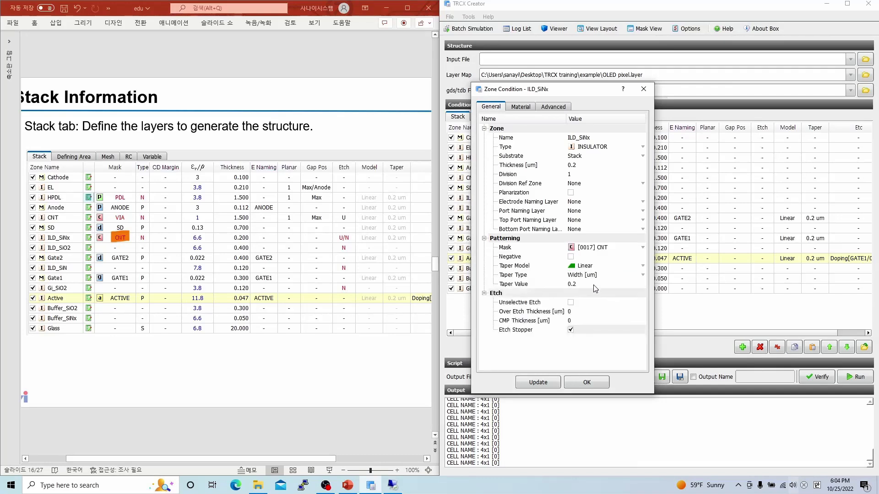
click(570, 257)
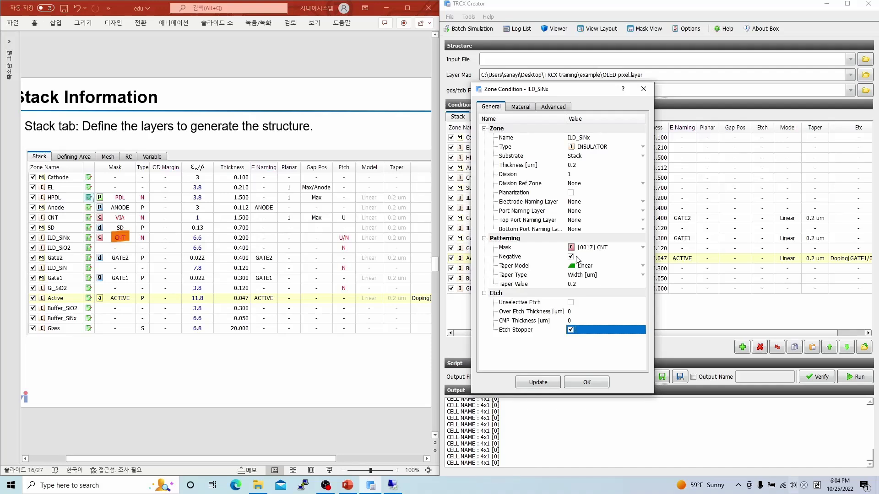
Highlight the SD and Active zone names in the reference table and bracket the zones between them in orange.
click(570, 255)
click(58, 230)
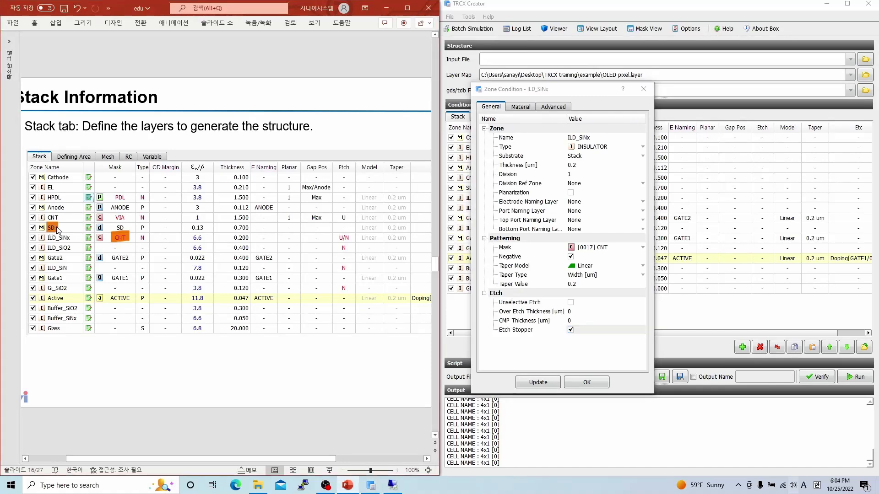
drag(47, 298, 62, 300)
mouse_move(74, 235)
mouse_down()
mouse_move(83, 247)
mouse_move(77, 295)
mouse_up()
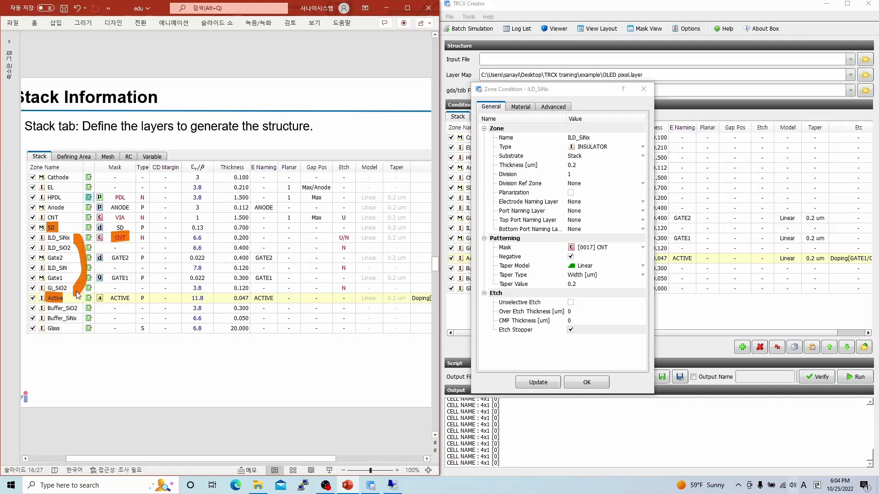
Switch the highlighter to yellow and mark the CNT mask plus the ILD_SiO2, ILD_SiN and Gi_SiO2 zones in the reference table.
click(83, 22)
click(146, 46)
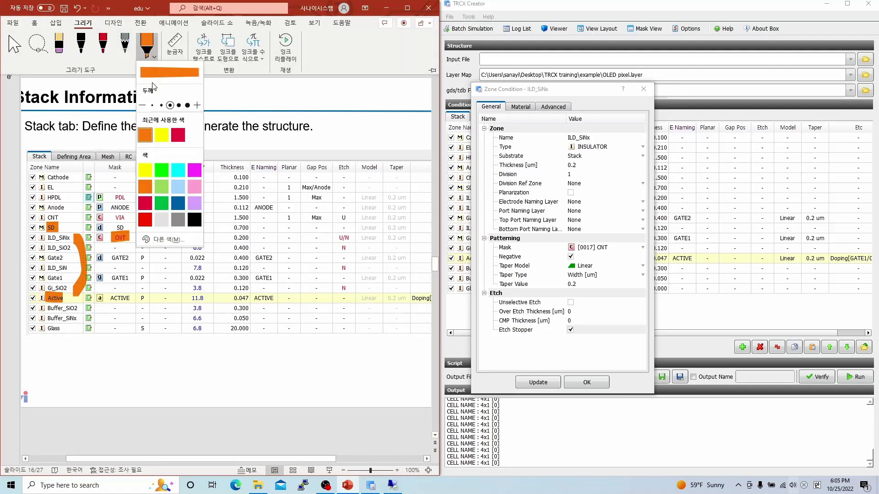
click(162, 135)
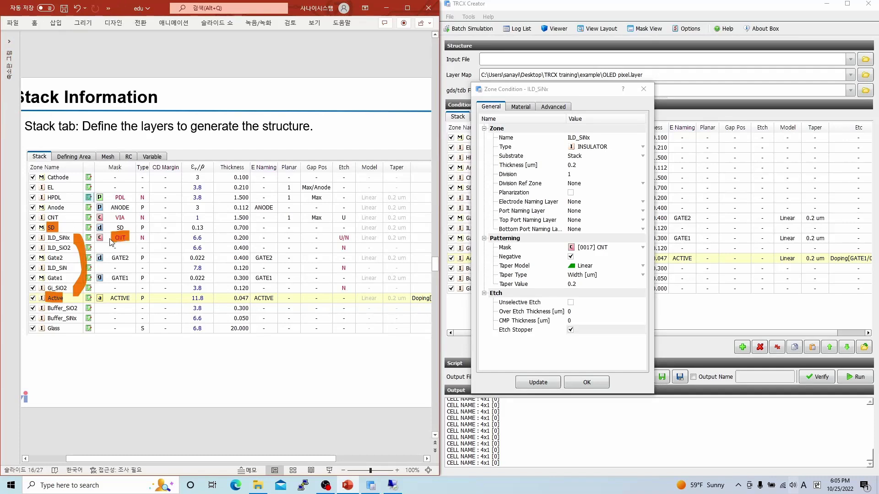
drag(110, 237, 128, 239)
mouse_move(47, 248)
mouse_down()
mouse_move(69, 248)
mouse_move(69, 288)
mouse_up()
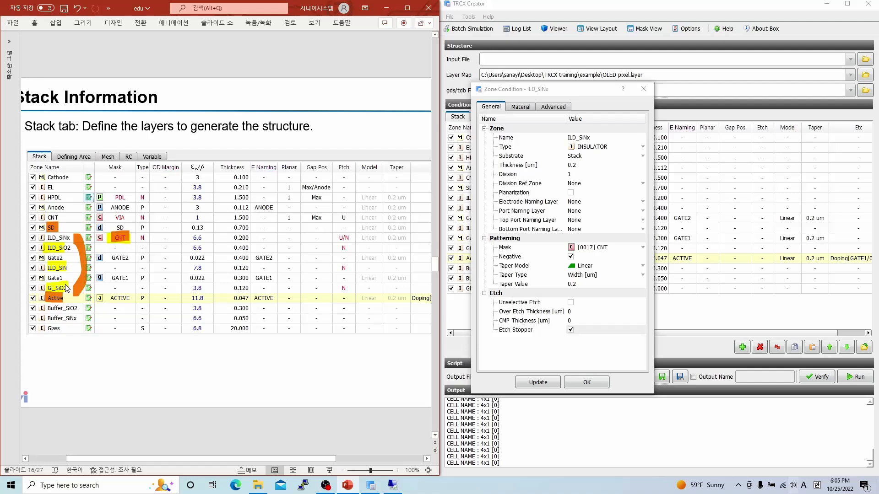
Enable Unselective Etch and disable Etch Stopper for the ILD_SiNx zone and apply its conditions.
click(570, 302)
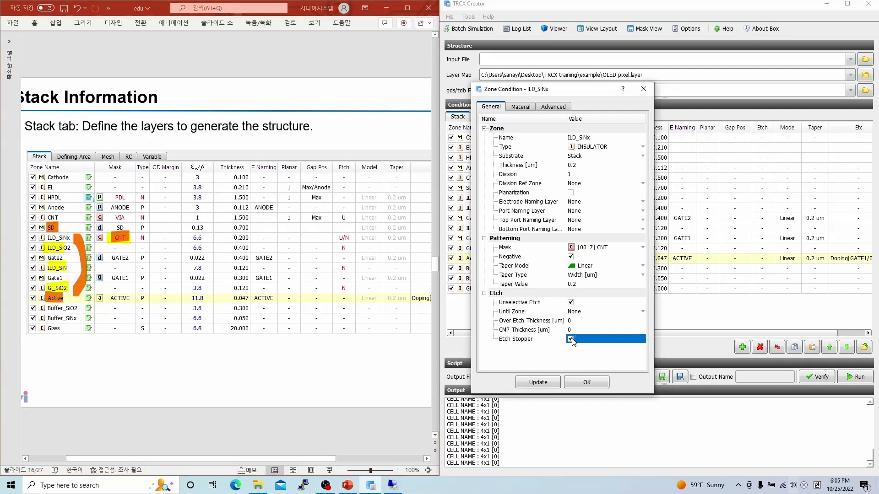
click(571, 339)
click(586, 380)
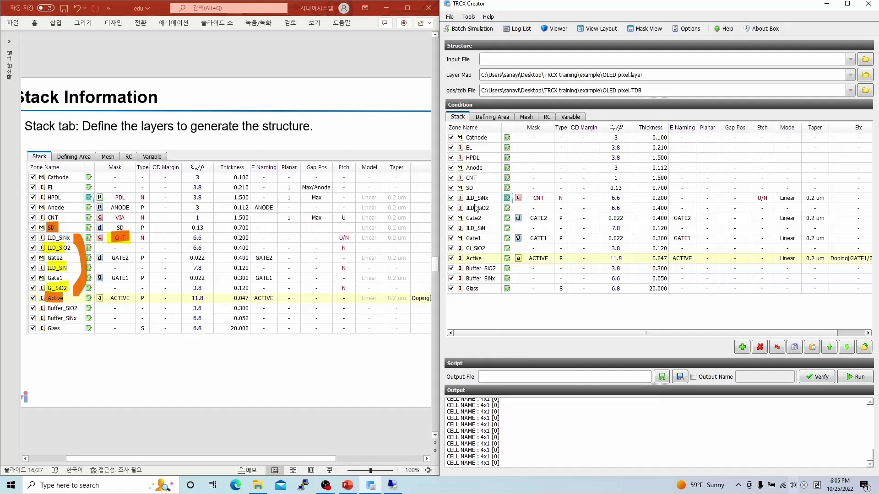
Disable Etch Stopper for the ILD_SiO2 zone and apply.
click(481, 211)
click(485, 228)
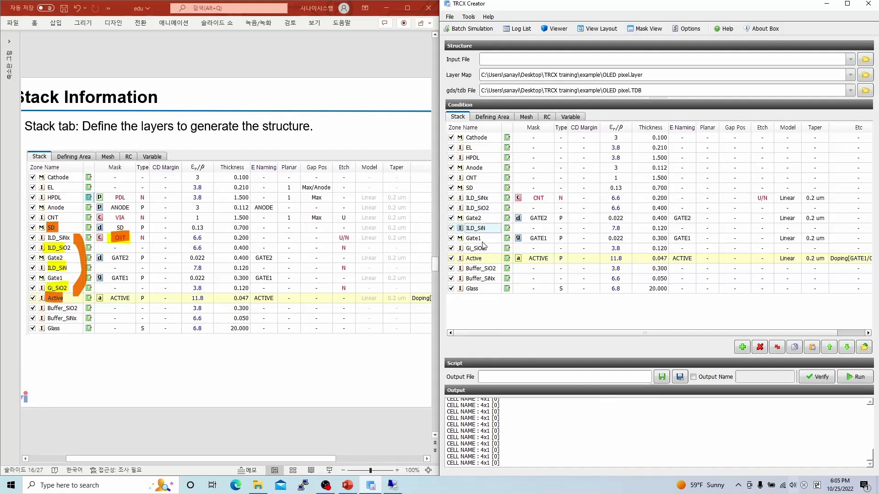
click(484, 251)
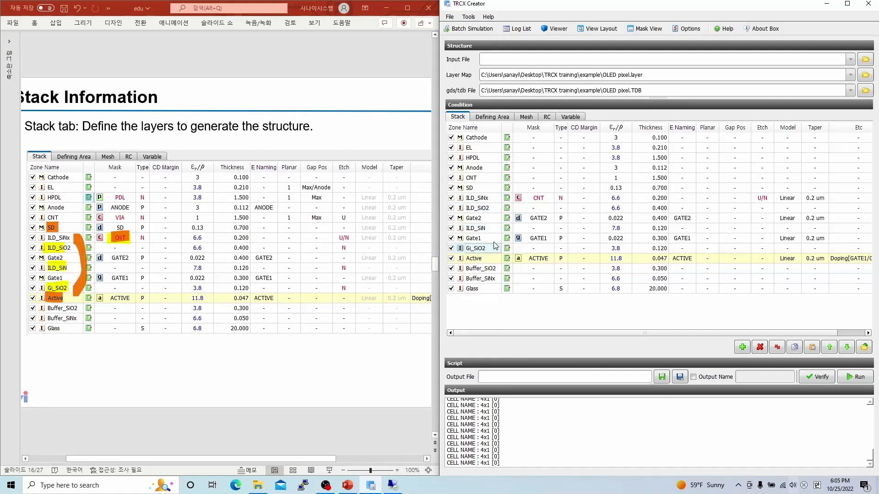
click(507, 209)
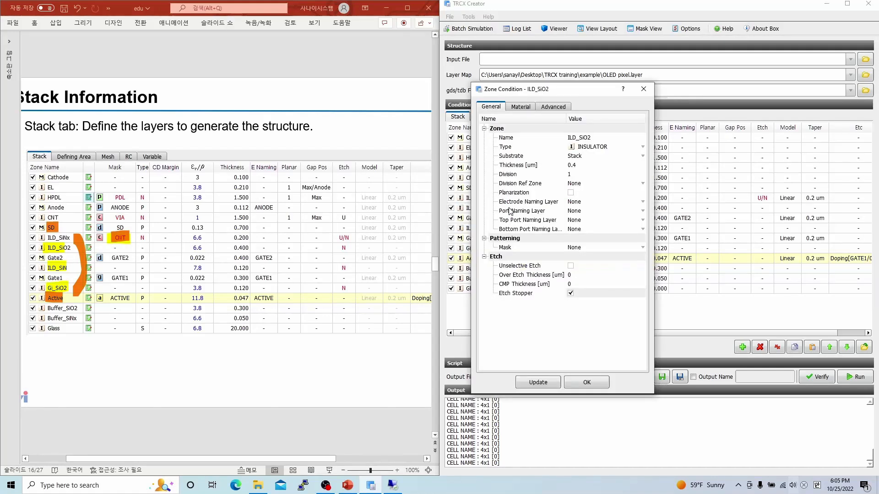
click(571, 294)
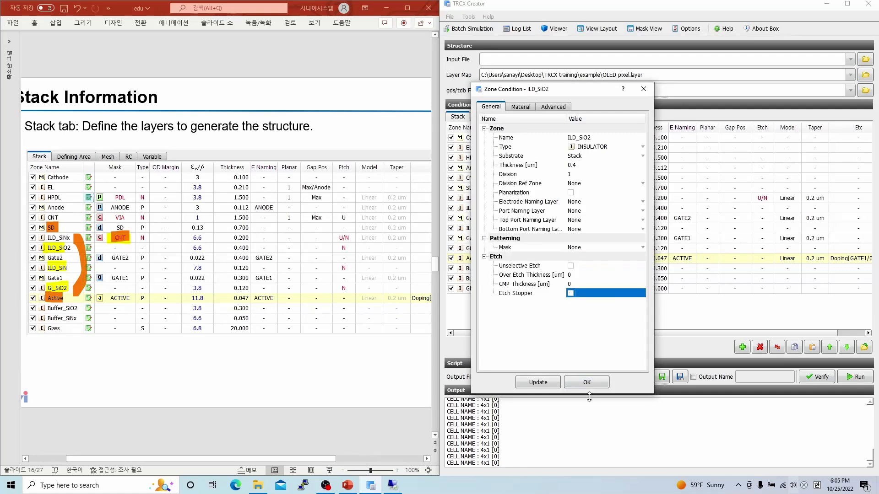
click(588, 382)
Disable Etch Stopper for the ILD_SiN and Gi_SiO2 zones, applying each zone's conditions.
click(507, 229)
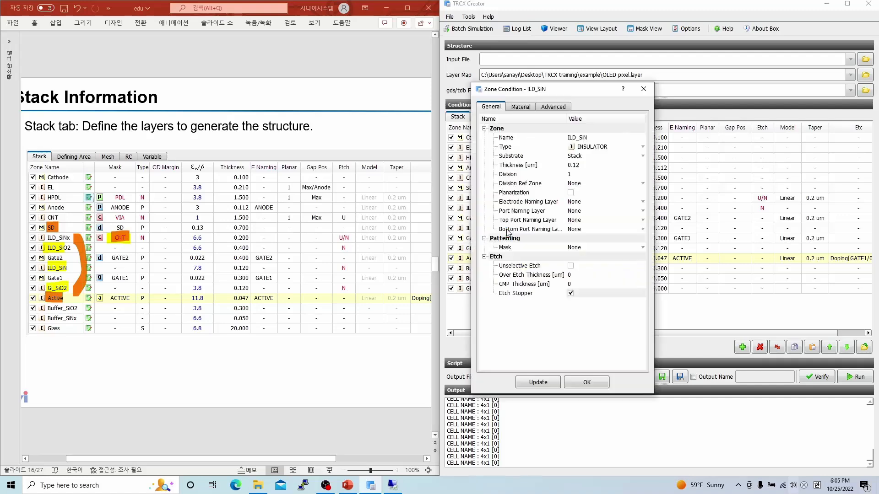
click(571, 294)
click(587, 383)
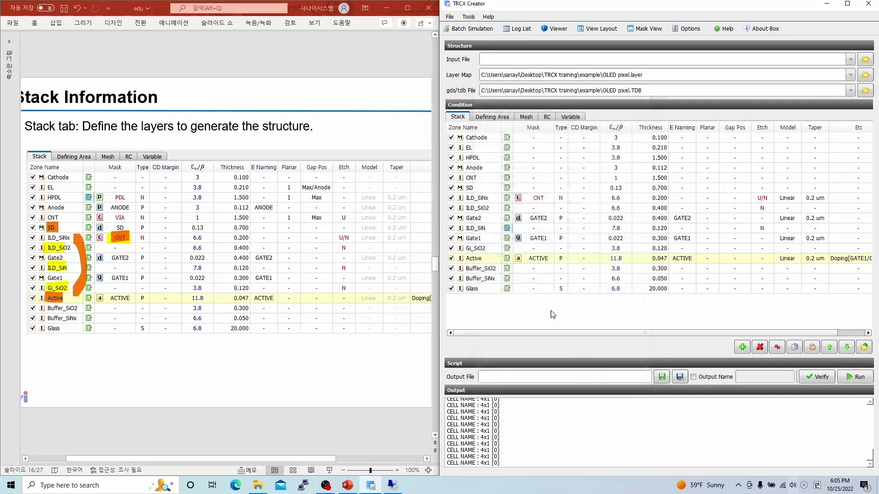
click(507, 248)
click(572, 295)
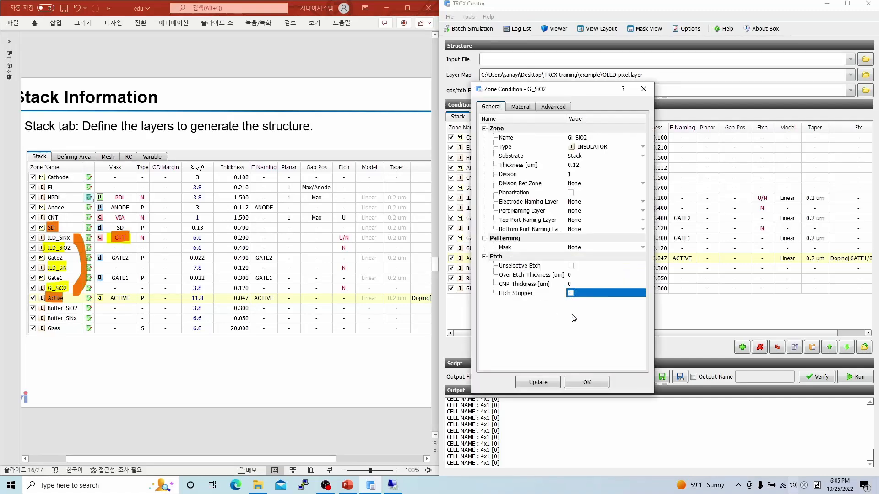
click(588, 383)
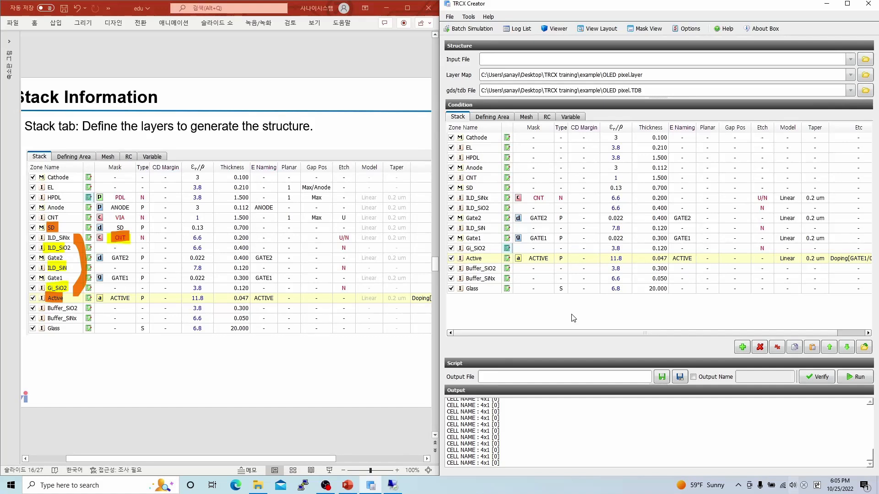
Examine the layer names and purposes in the technology layer map, then close it.
click(468, 18)
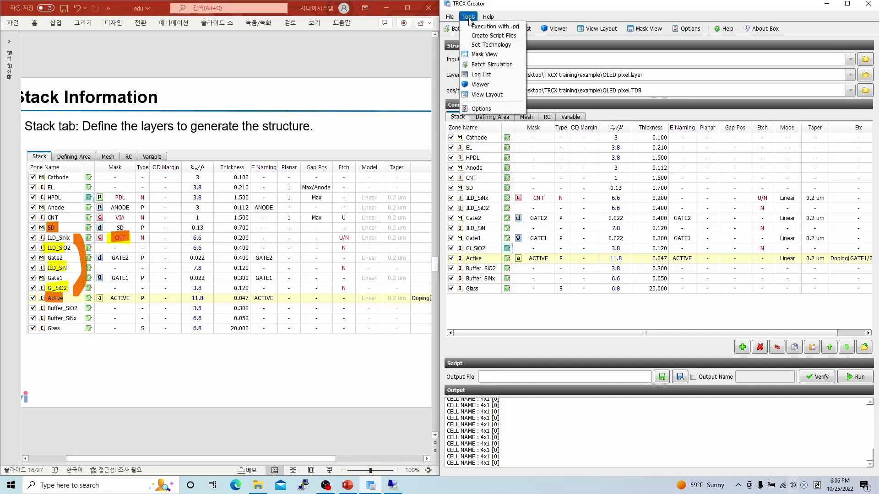
click(486, 44)
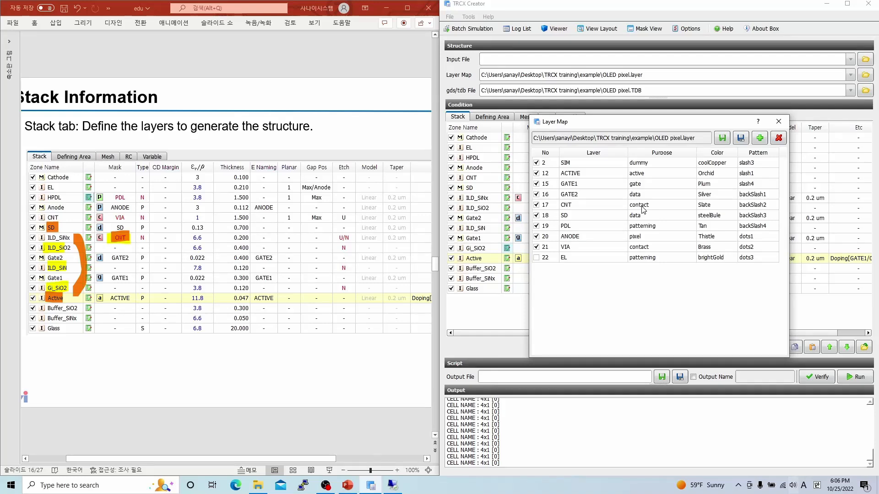
click(778, 123)
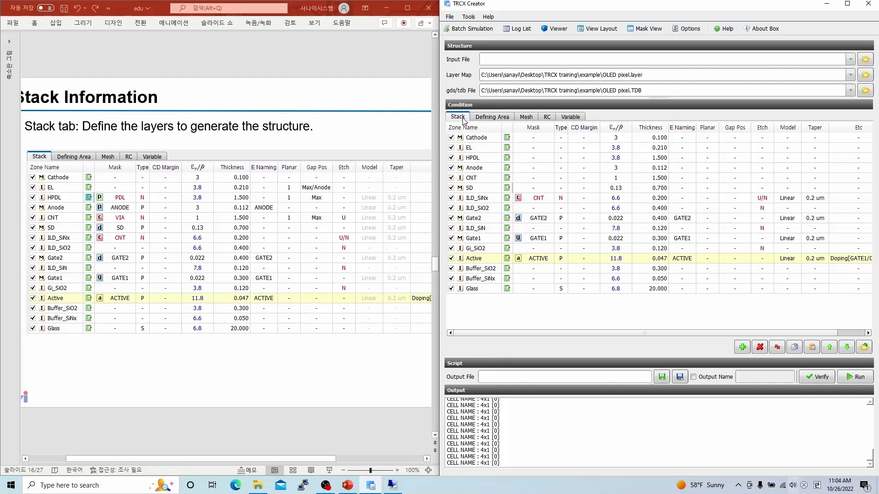
Isolate the SD layer in the layout view, compare it with the GATE2 layer, and close the view.
click(604, 29)
right_click(678, 187)
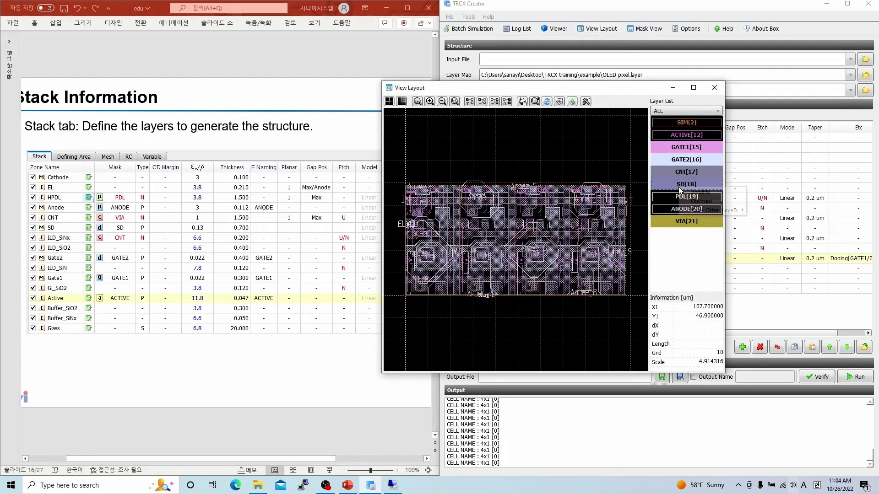
mouse_move(705, 211)
click(763, 221)
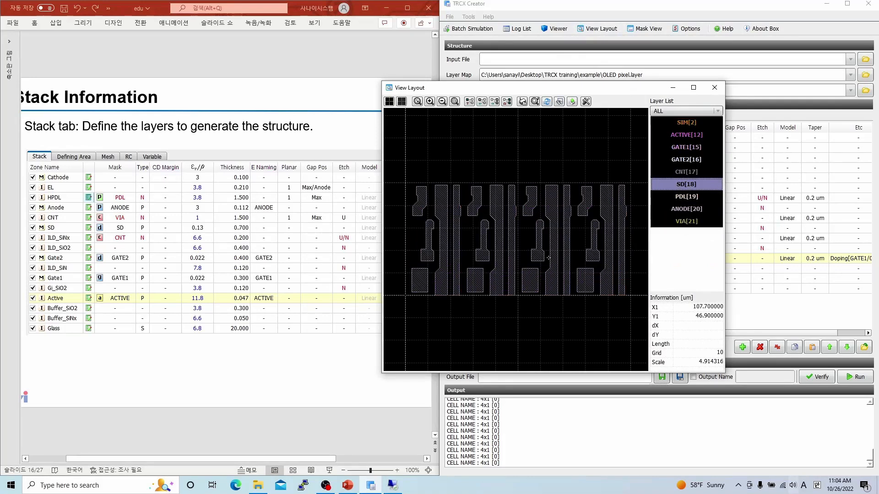
click(704, 159)
click(706, 185)
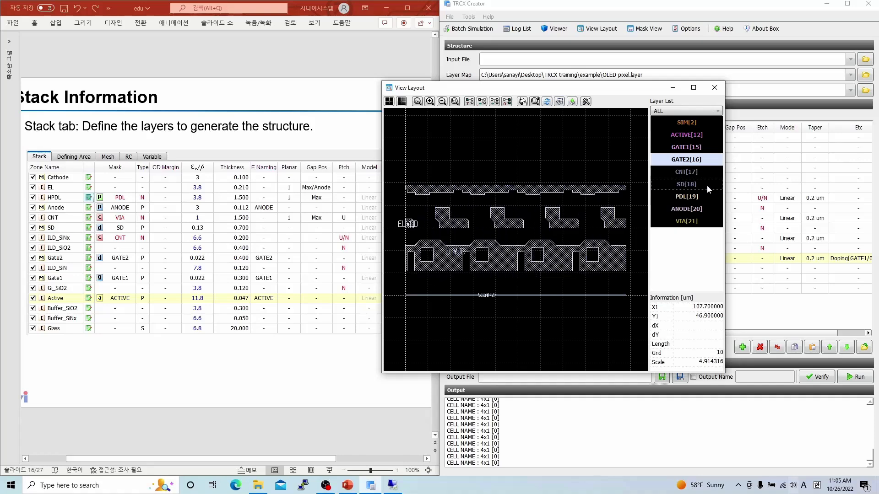
click(707, 162)
click(706, 183)
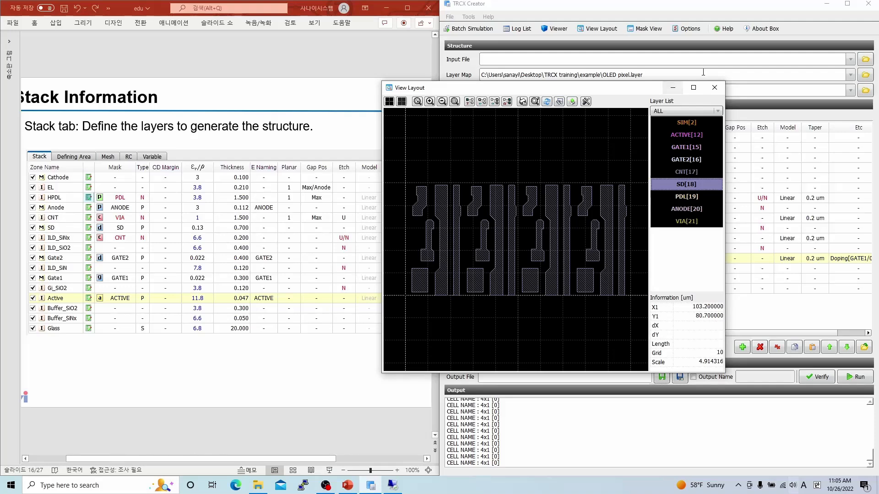
click(714, 87)
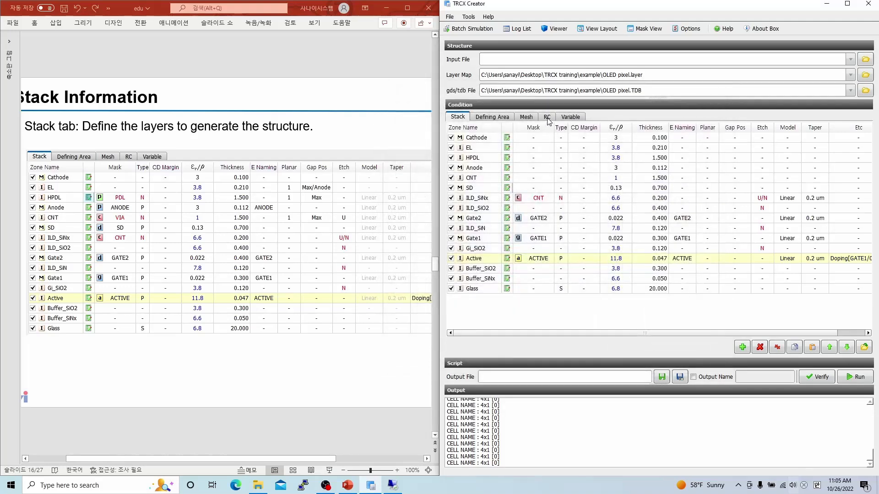
Check the Undefined Electrode setting in the RC conditions, and assign [0018] SD as the SD zone's patterning mask.
click(547, 118)
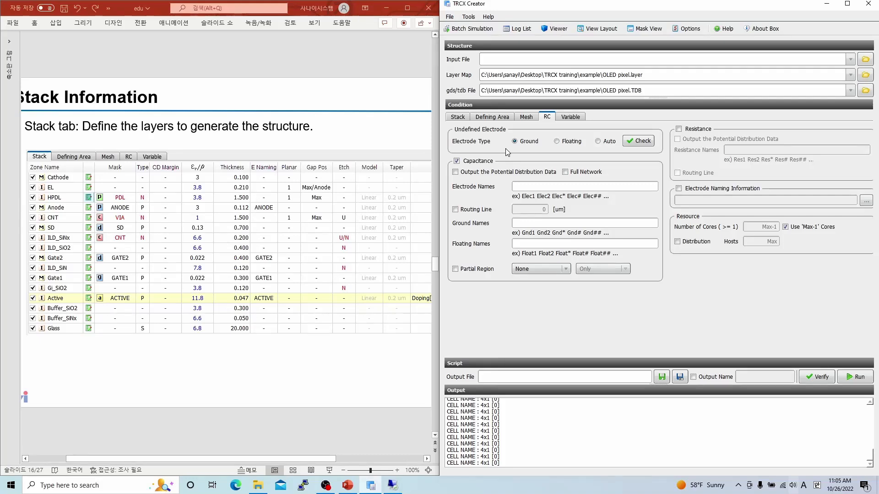
click(463, 116)
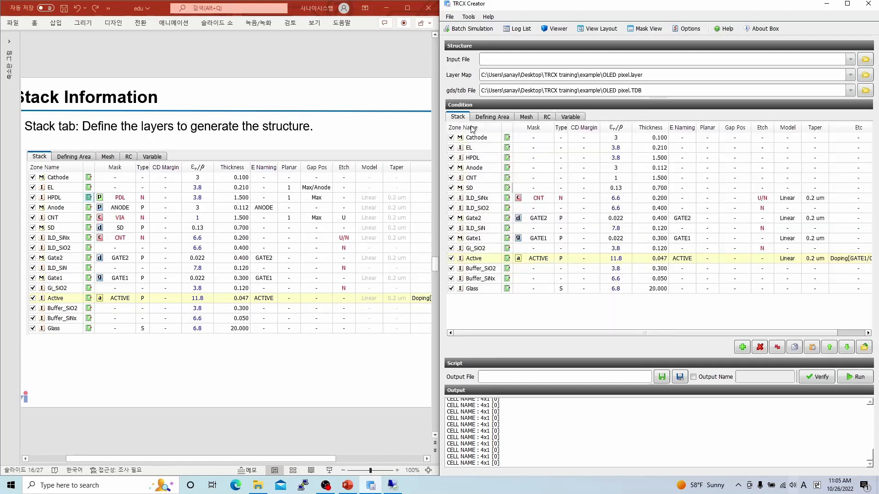
click(507, 188)
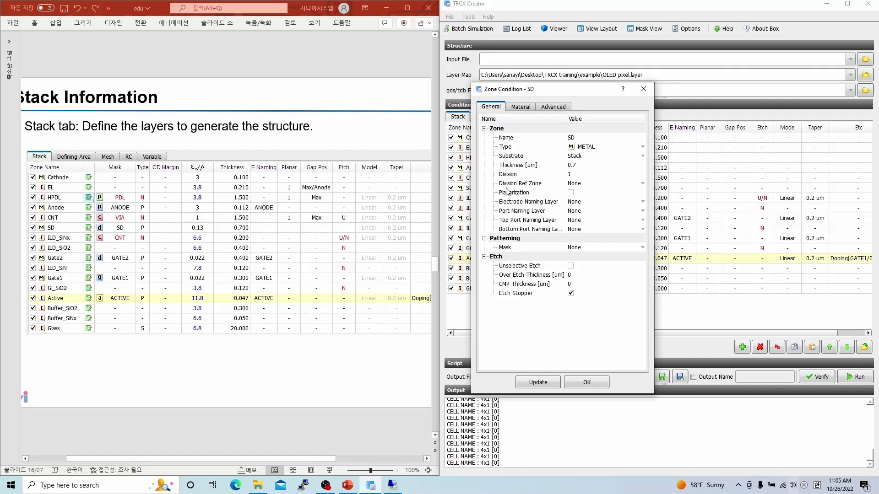
click(593, 250)
click(578, 308)
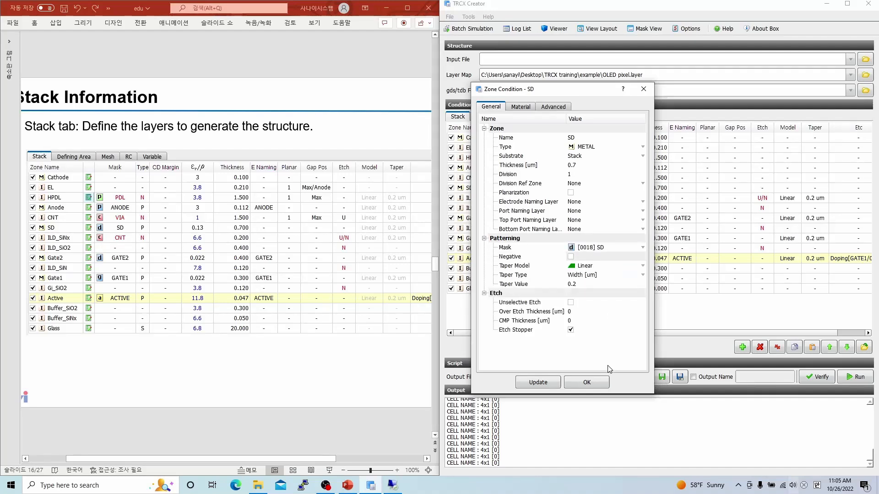
click(602, 382)
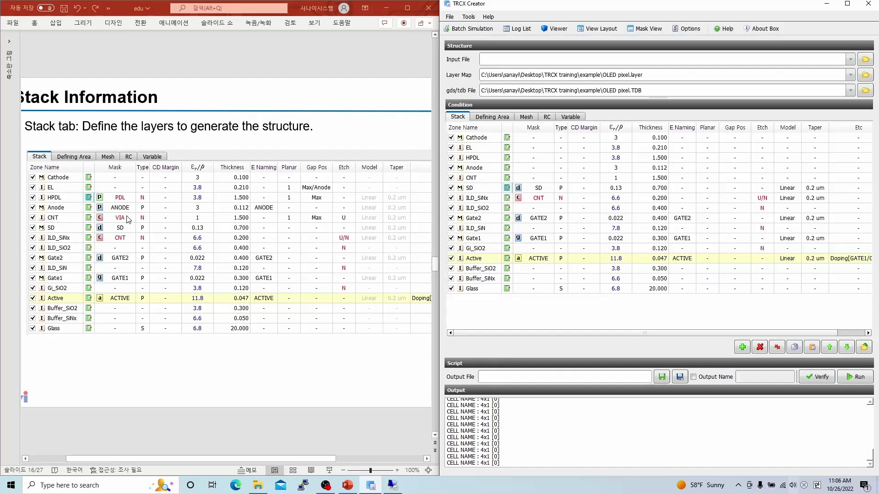
Examine the VIA layer alone in the layout view and close the view.
click(597, 28)
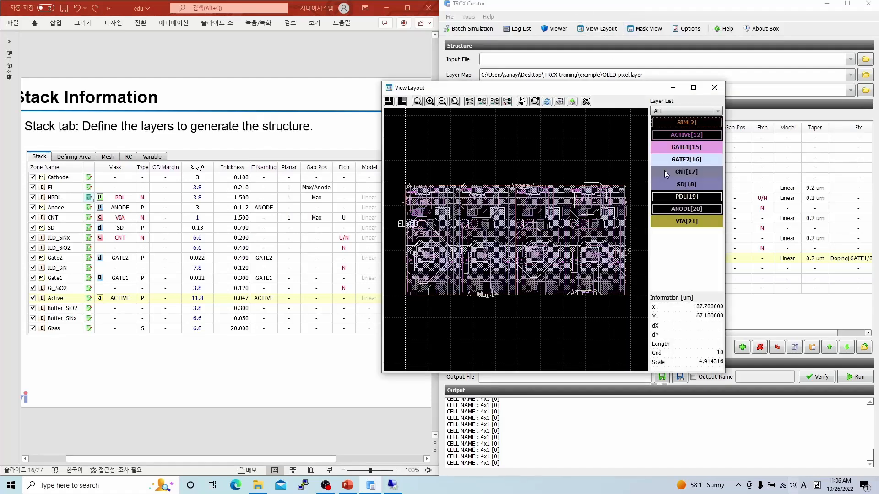
right_click(695, 223)
mouse_move(750, 246)
click(781, 259)
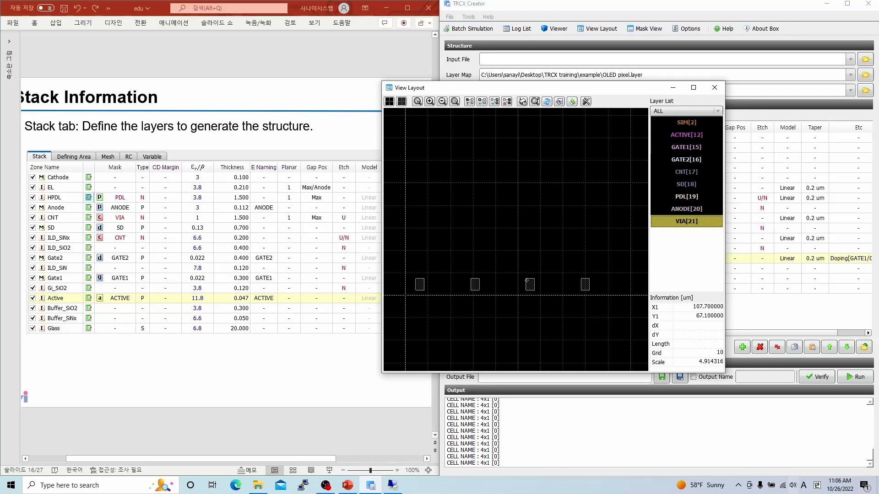
click(714, 87)
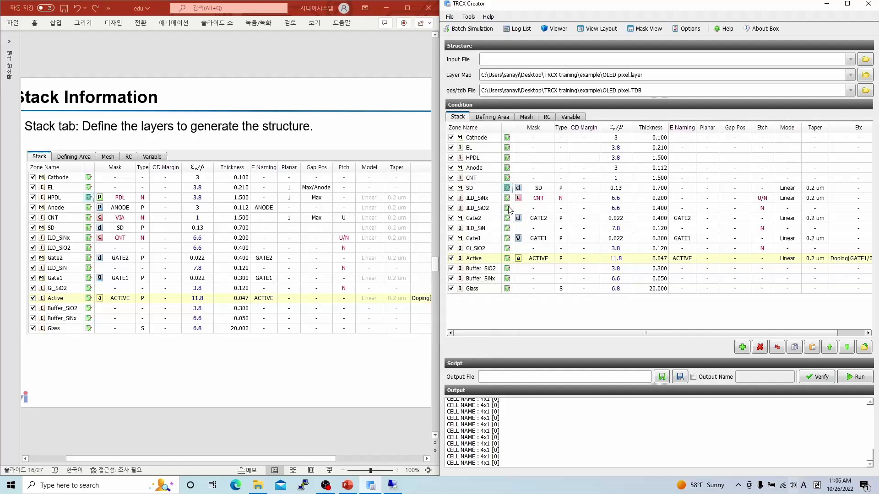
Assign [0021] VIA as the CNT zone's patterning mask, make it negative, and enable unselective etch.
click(506, 178)
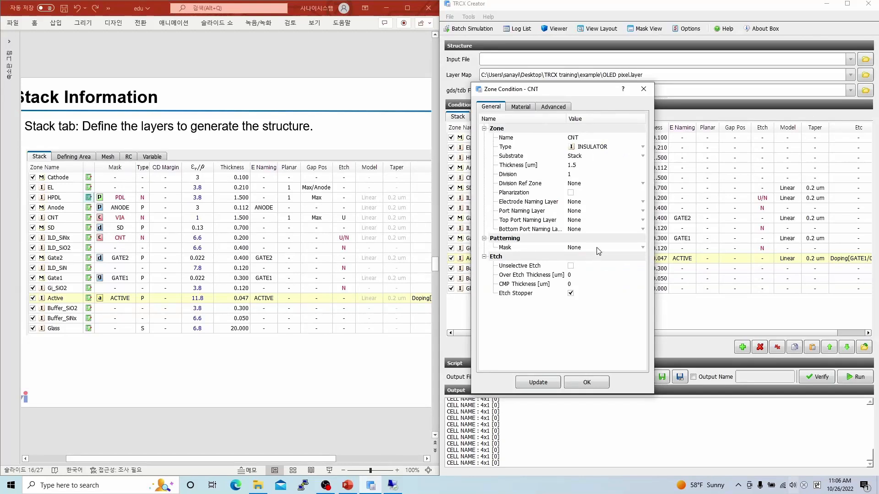
click(598, 251)
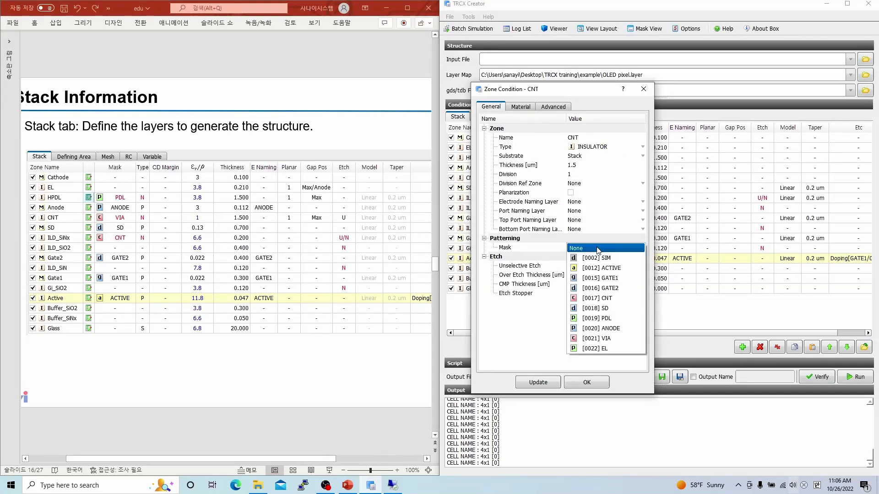
click(606, 339)
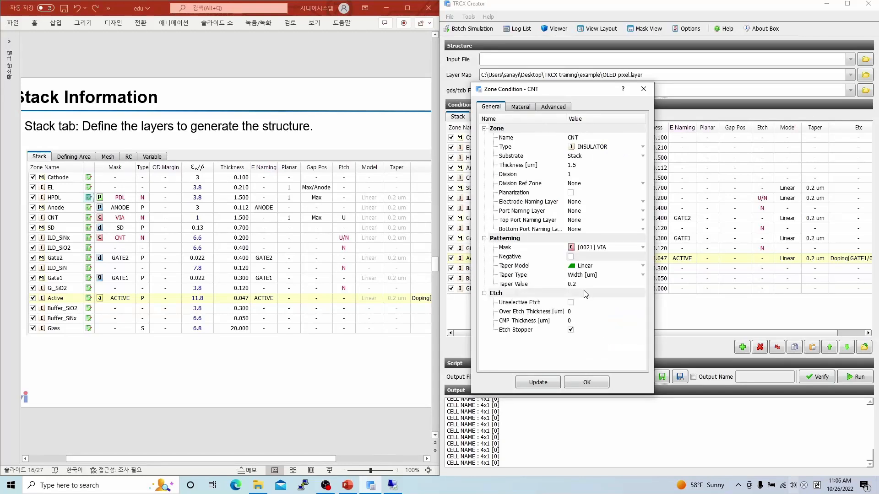
click(570, 257)
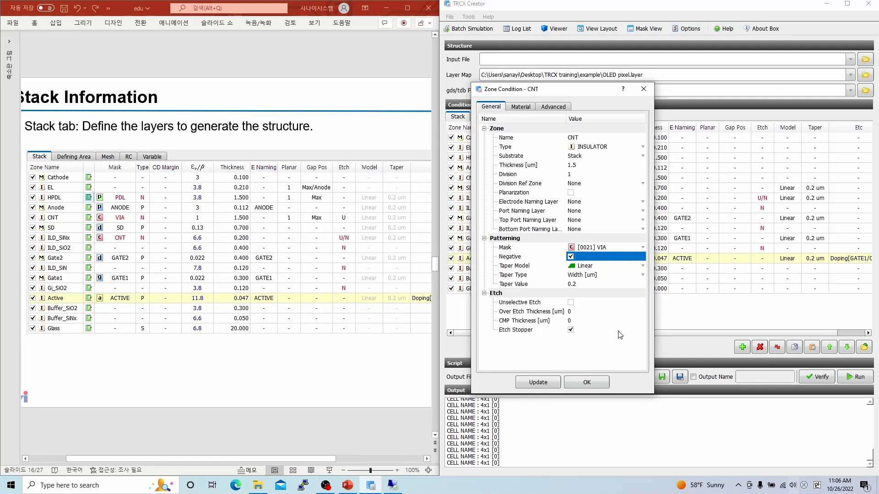
click(571, 302)
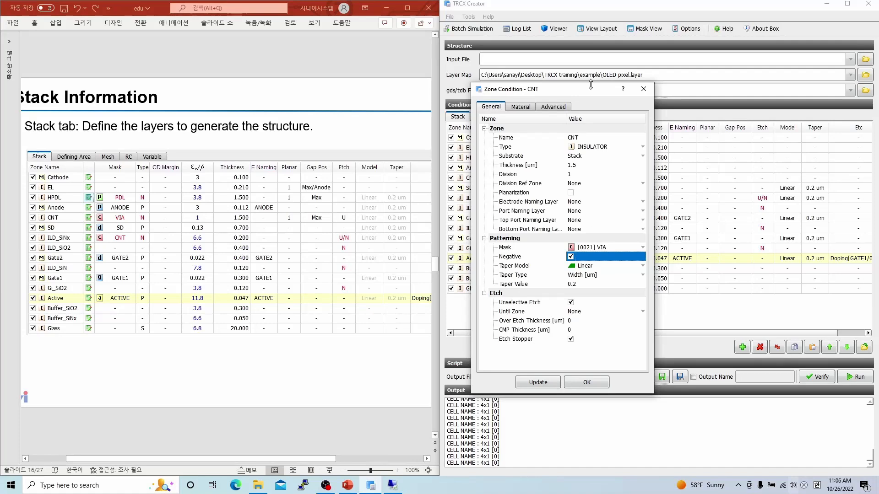
Enable planarization for the CNT zone with degree 1 and gap position Max, and apply the zone conditions.
drag(590, 87, 436, 88)
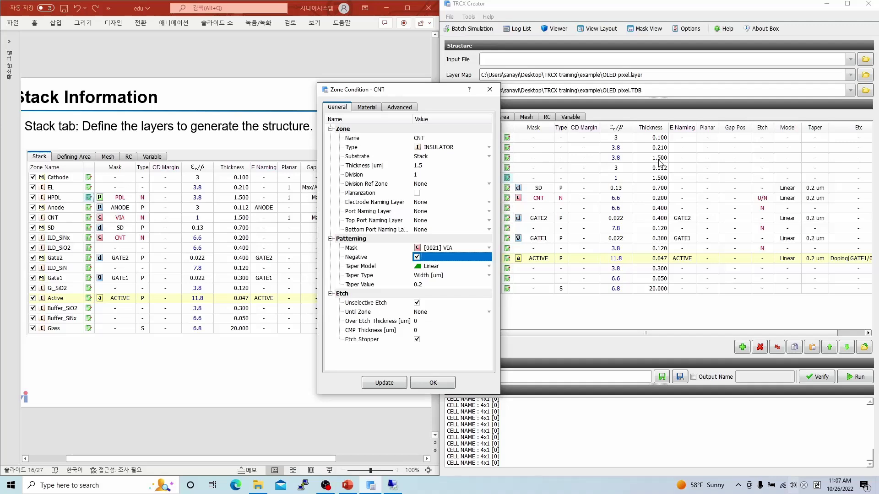
click(417, 193)
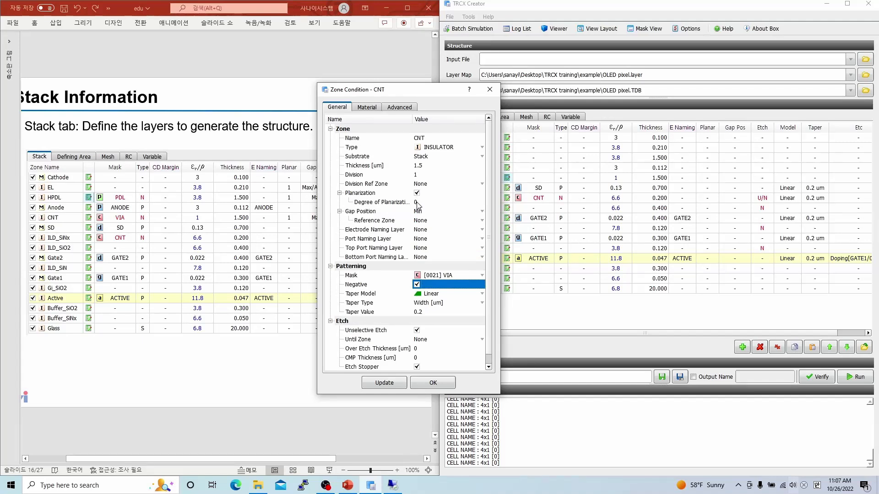
click(417, 202)
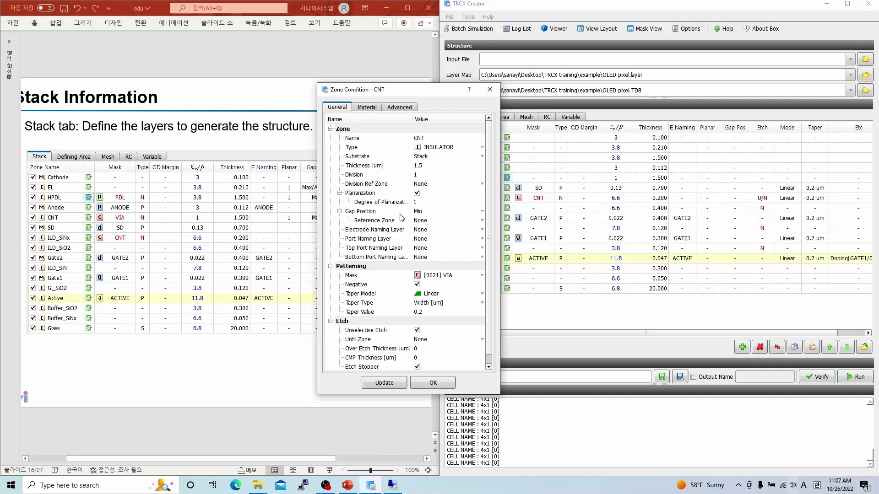
click(431, 213)
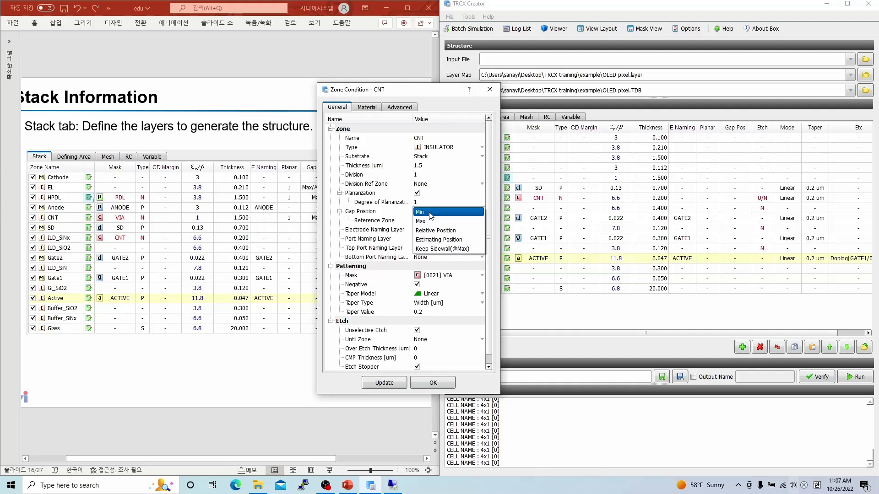
click(433, 221)
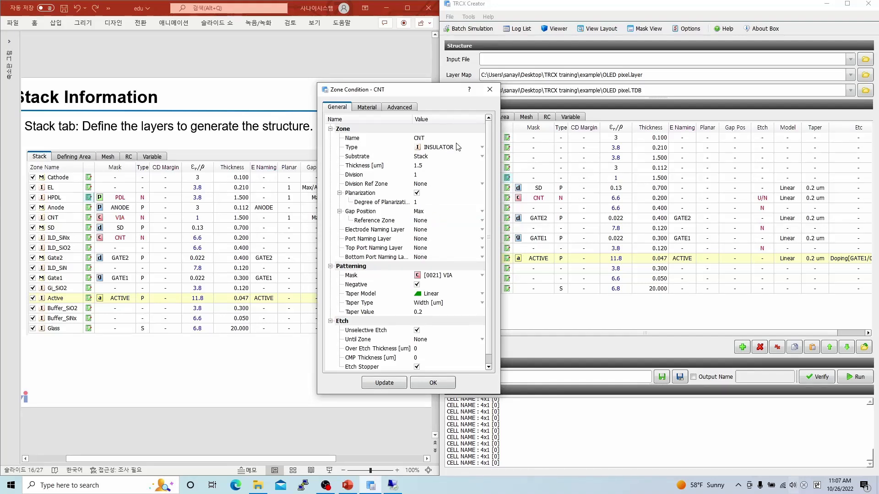
drag(441, 96, 392, 92)
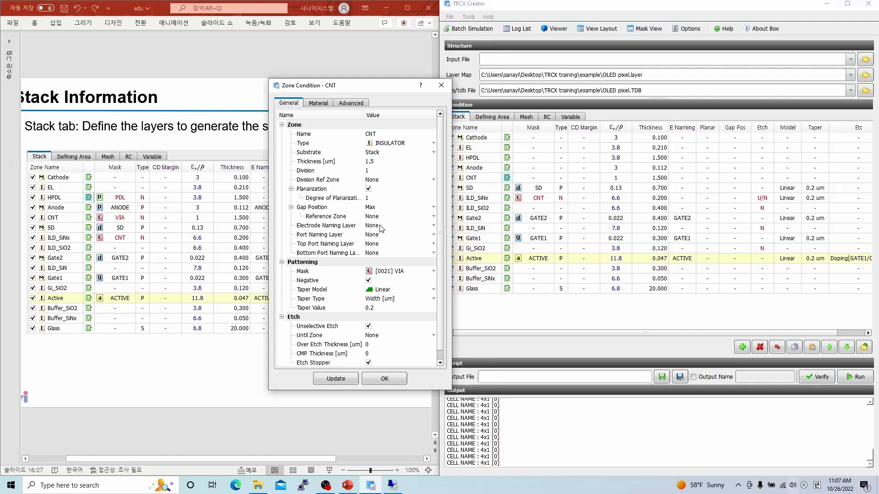
click(389, 382)
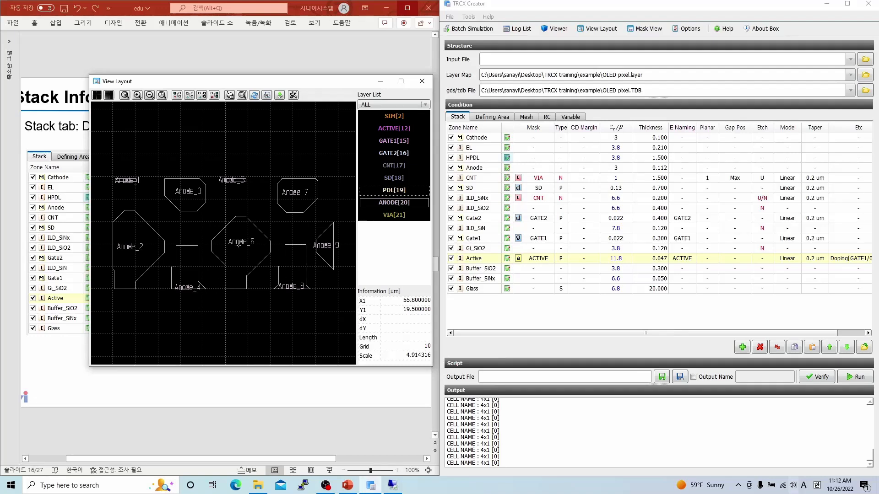
Set [0020] ANODE as both the patterning mask and the electrode naming layer of the Anode zone.
click(512, 171)
click(507, 168)
click(614, 245)
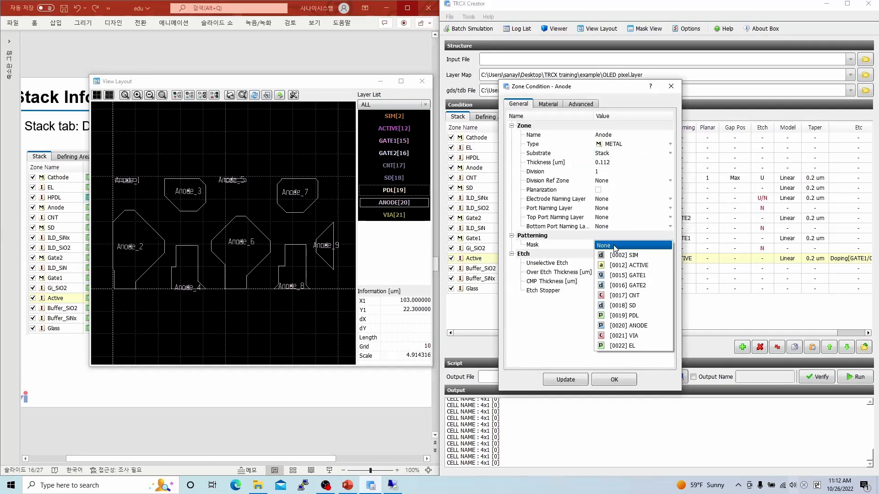
click(628, 325)
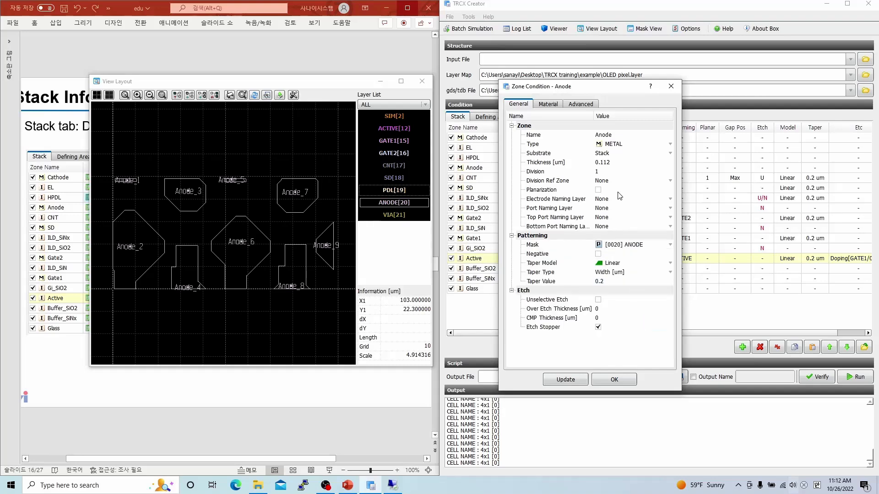
click(609, 200)
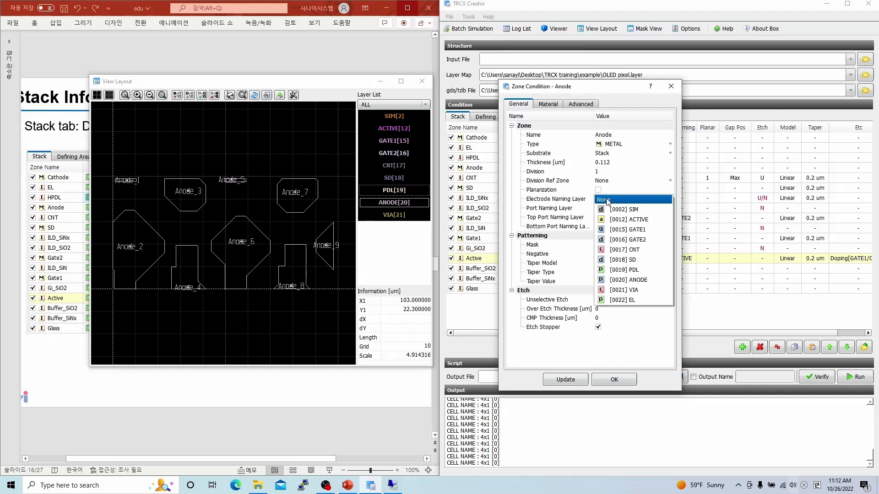
click(640, 281)
click(627, 380)
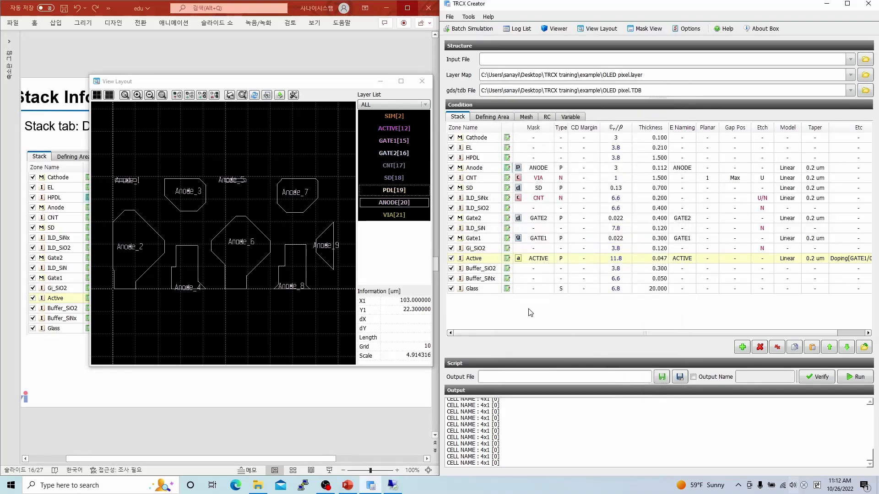
Open the HPDL zone's conditions, and examine the PDL layer alone in the layout view, displayed as filled shapes.
click(506, 158)
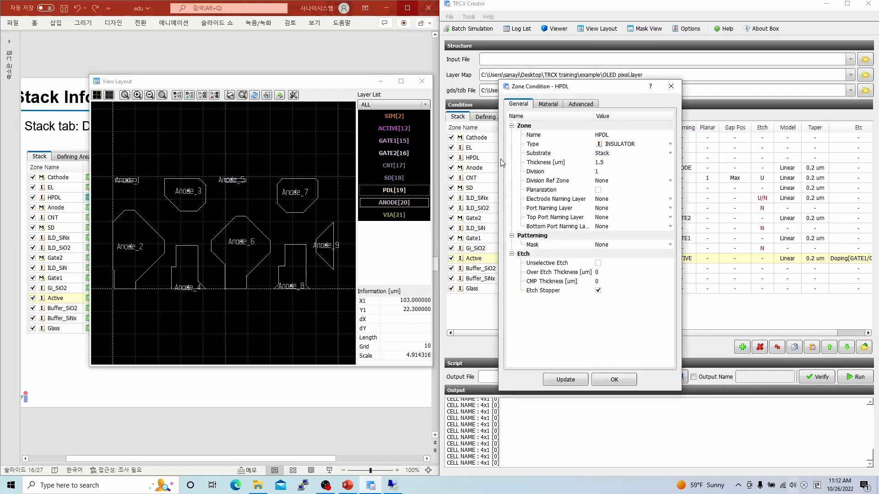
right_click(390, 190)
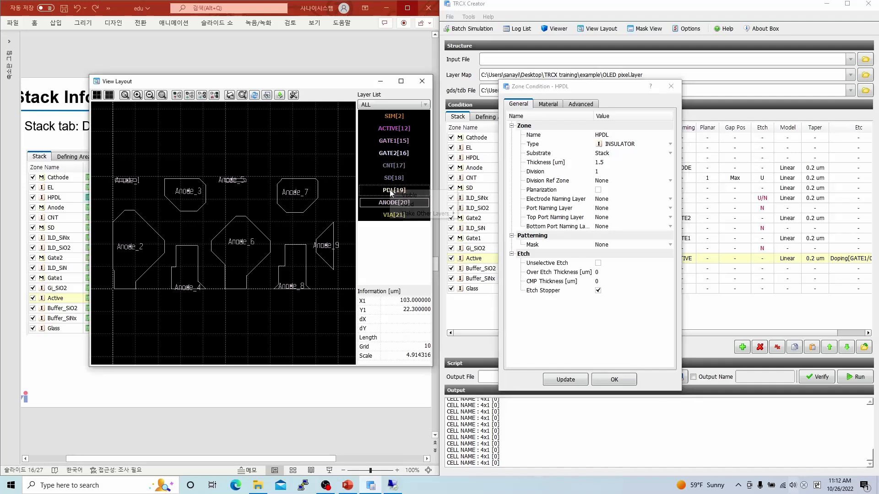
mouse_move(427, 214)
click(462, 223)
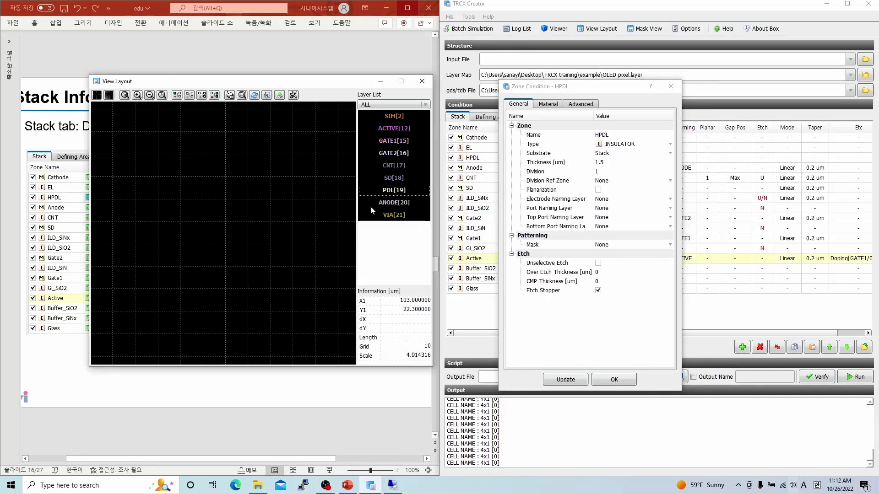
click(394, 193)
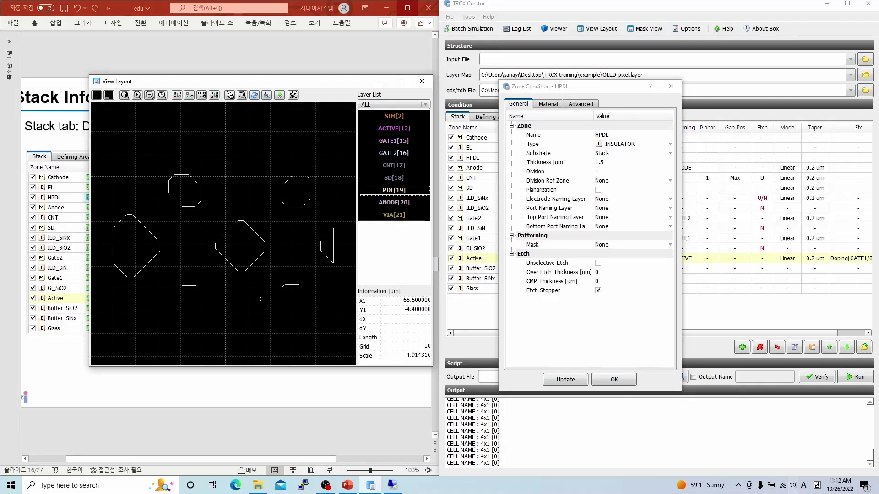
right_click(412, 195)
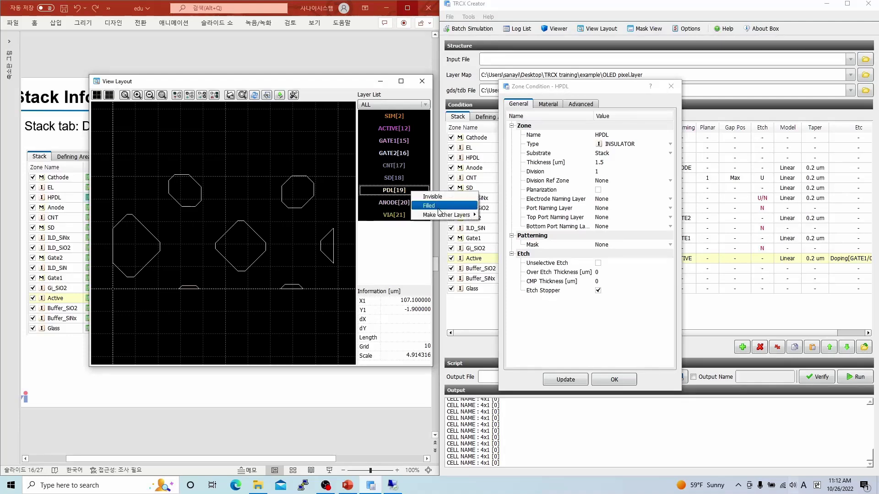
click(437, 217)
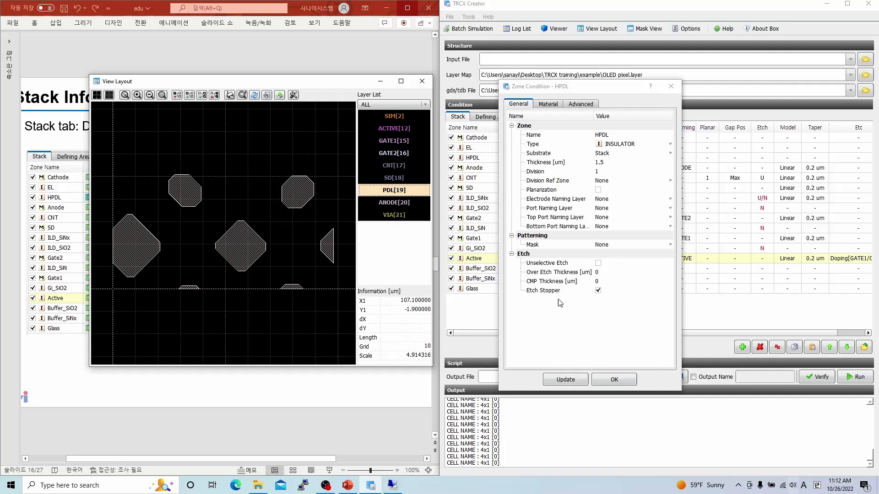
Assign [0019] PDL as the HPDL zone's patterning mask and make it negative.
click(610, 245)
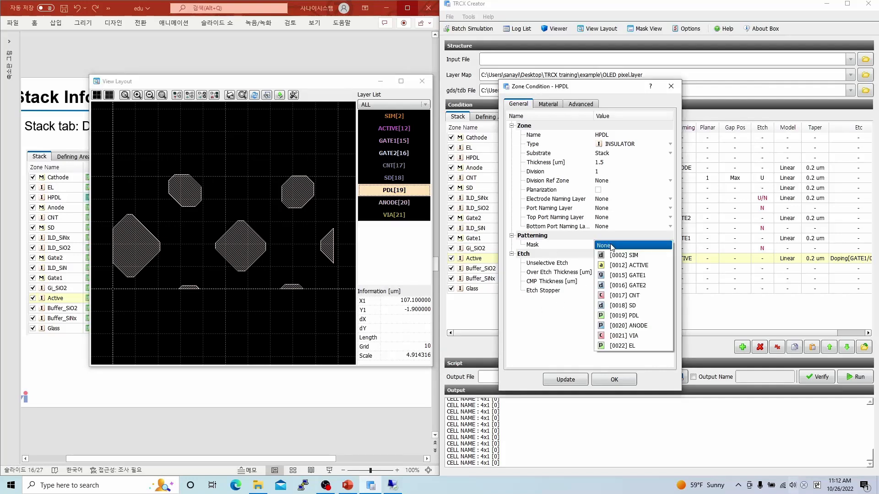
click(635, 315)
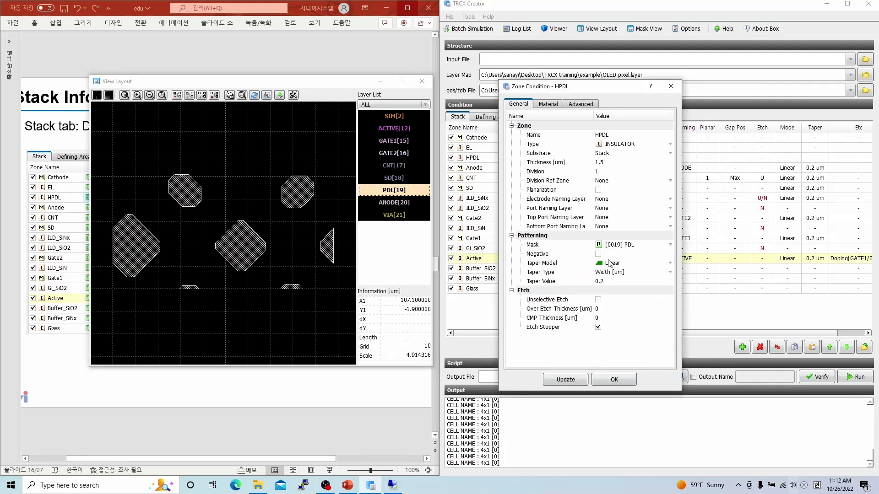
click(598, 254)
Enable planarization for the HPDL zone with degree 1 and gap position Max, and apply the zone conditions.
click(598, 190)
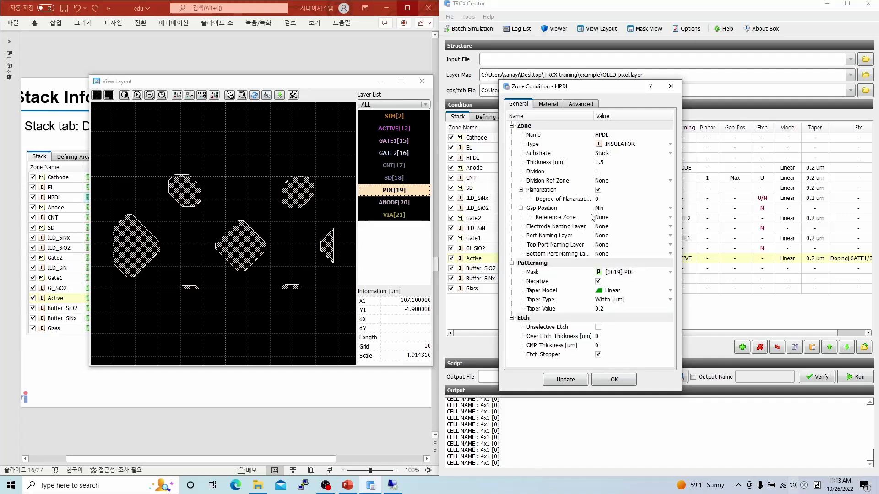
click(612, 200)
text(1)
click(616, 208)
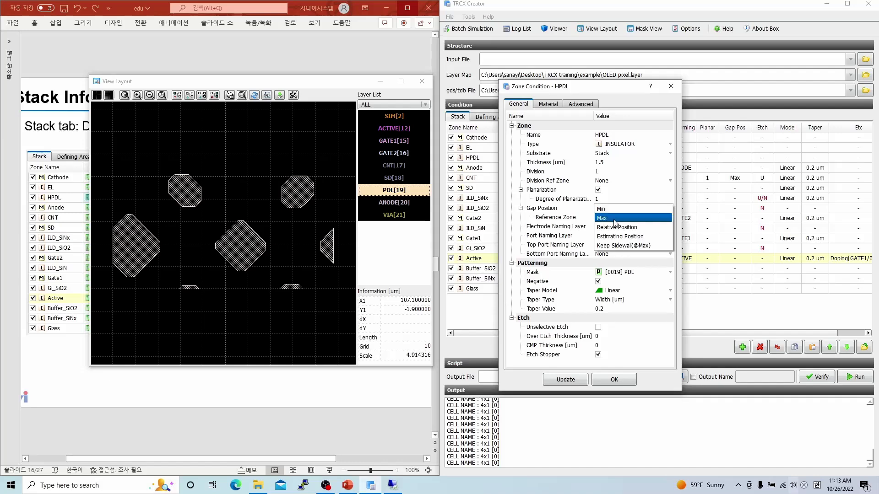
click(615, 218)
click(619, 378)
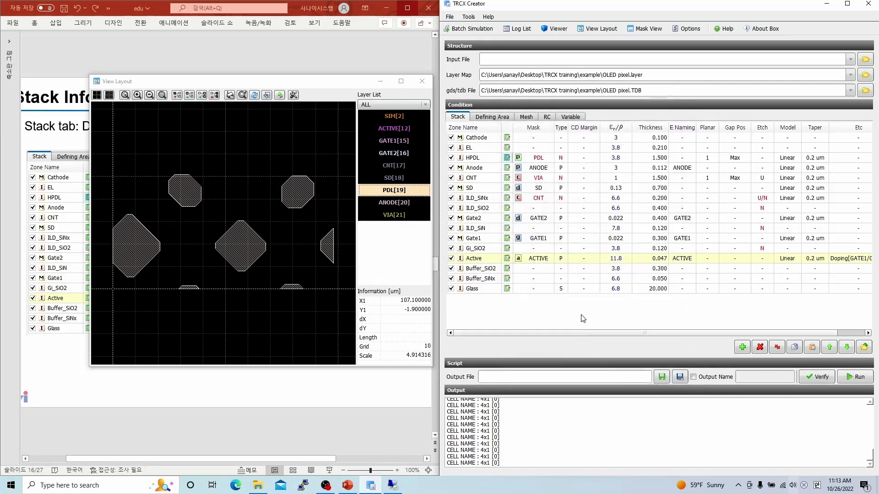
Enable planarization for the EL zone with degree 1, gap position Max and Anode as the reference zone.
click(507, 147)
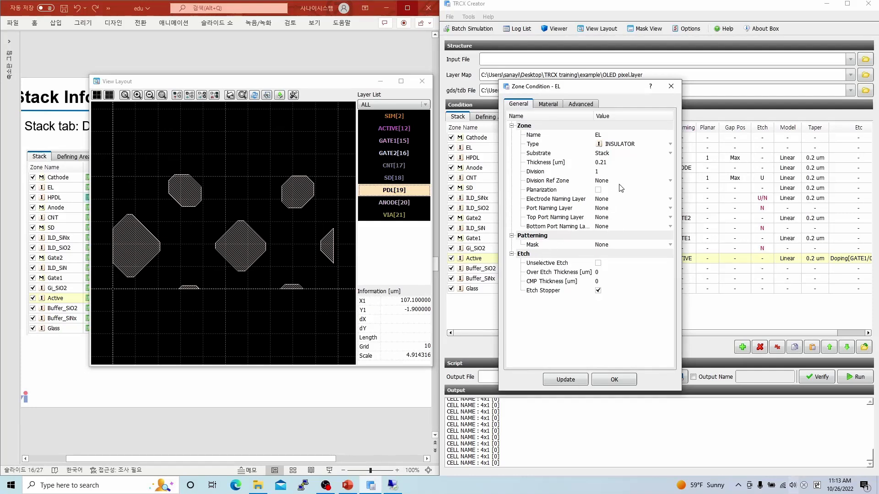
drag(591, 90, 650, 90)
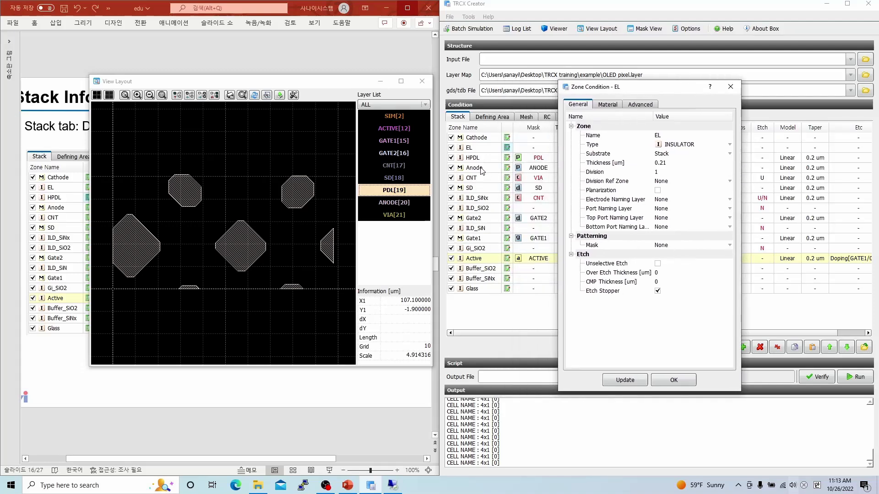
click(657, 191)
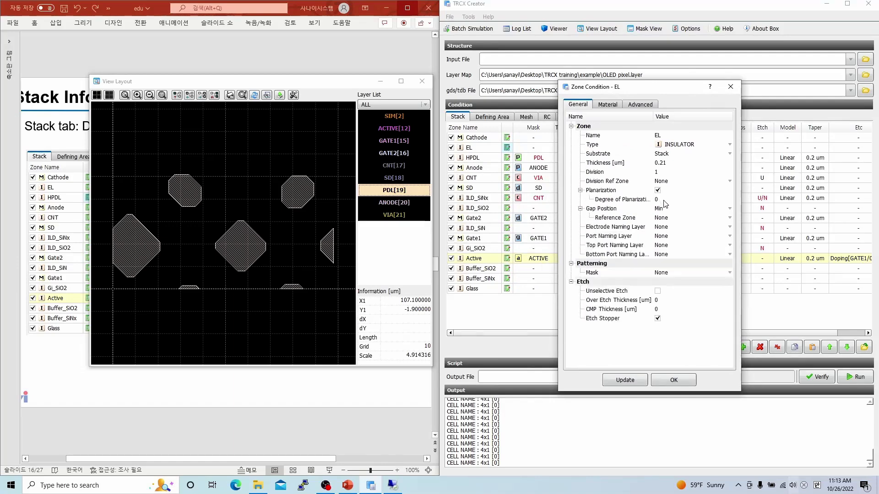
text(1)
click(661, 210)
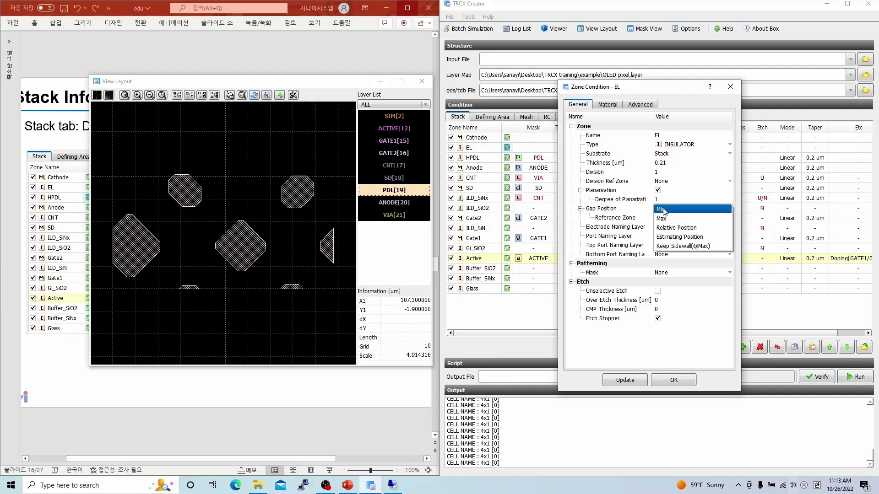
click(669, 220)
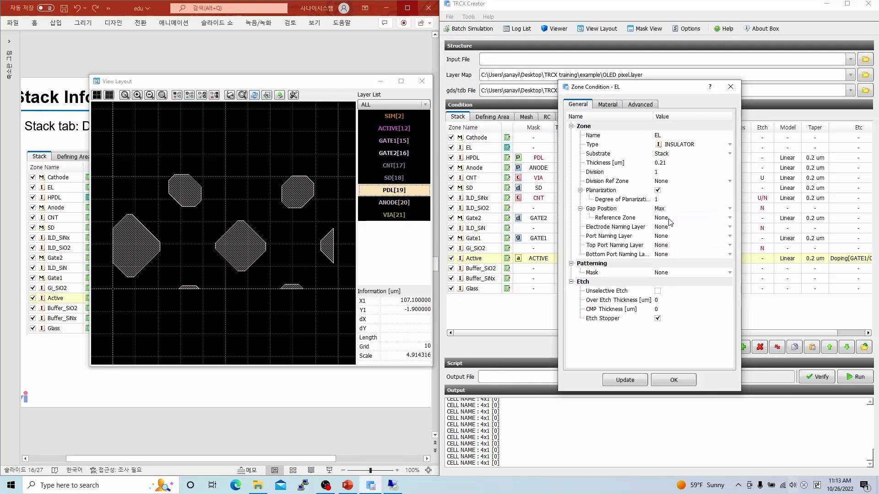
click(670, 219)
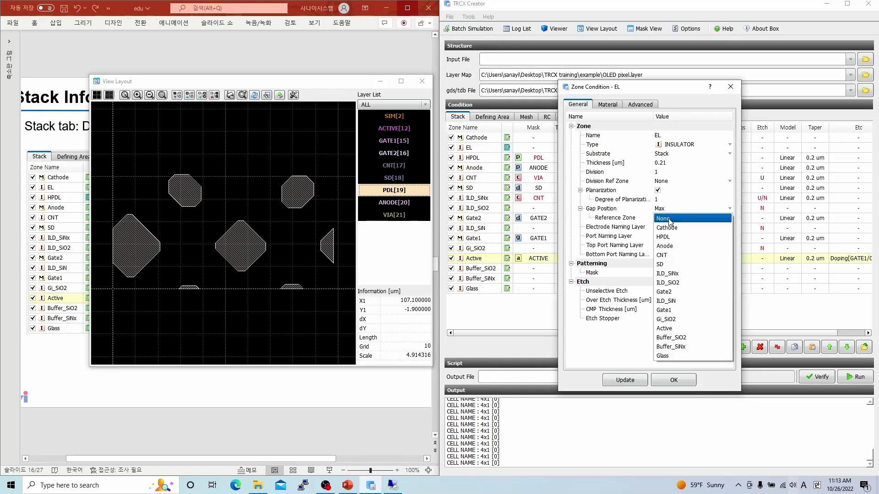
click(674, 249)
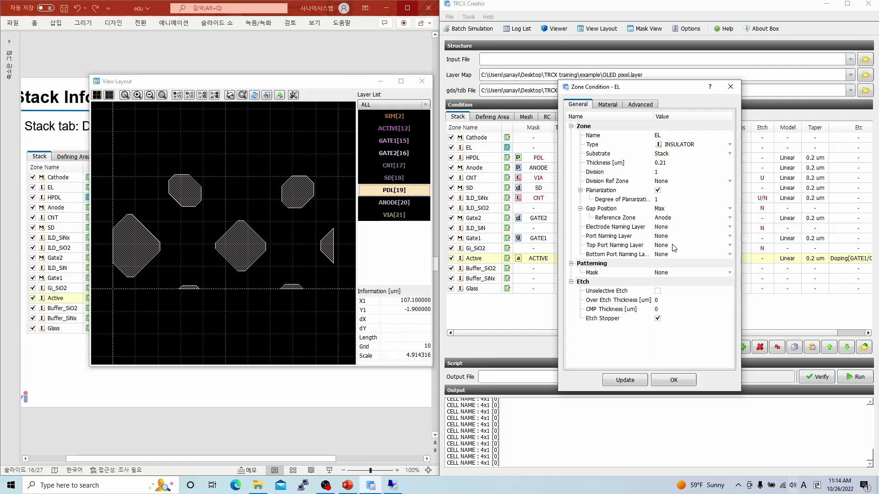
click(681, 379)
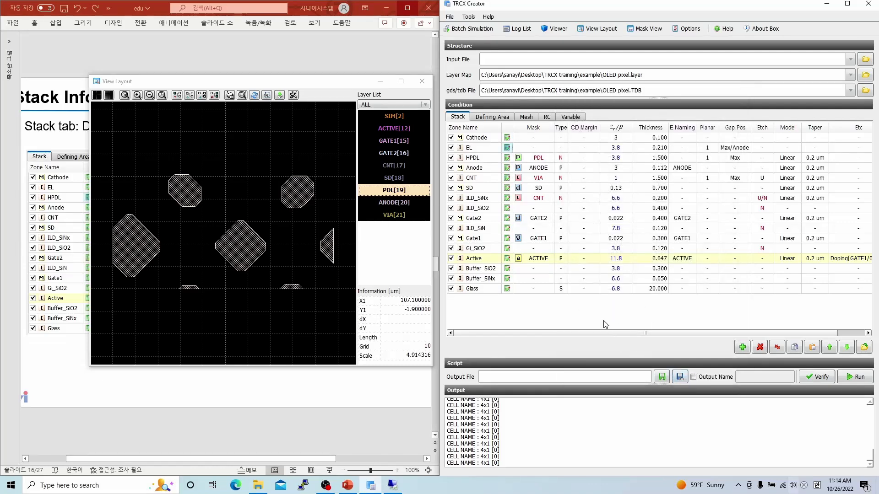